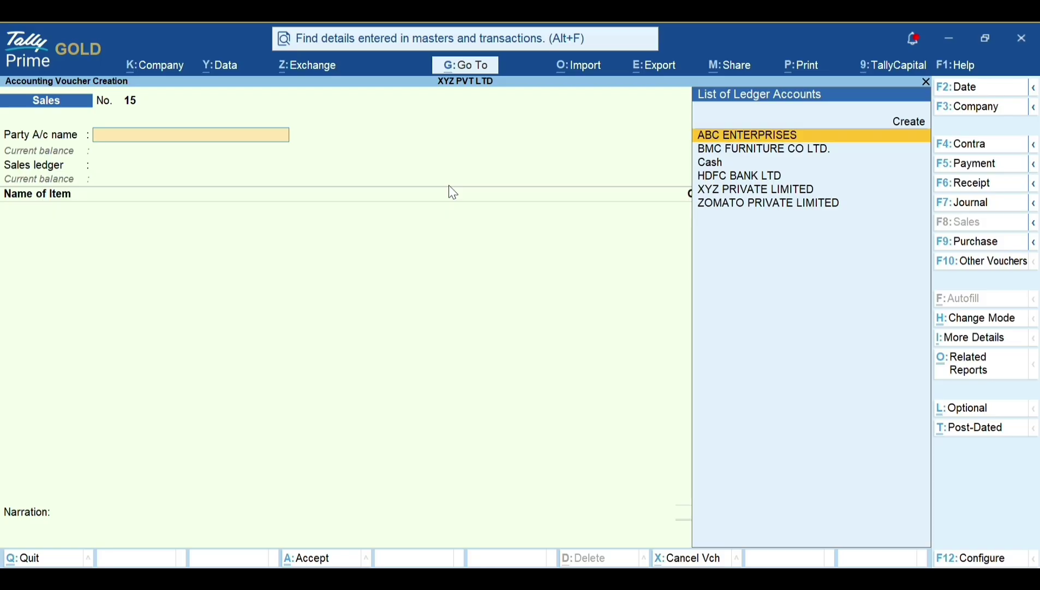
Step: Set the sales voucher's date to 25.6.2026
key(F2)
text(2)
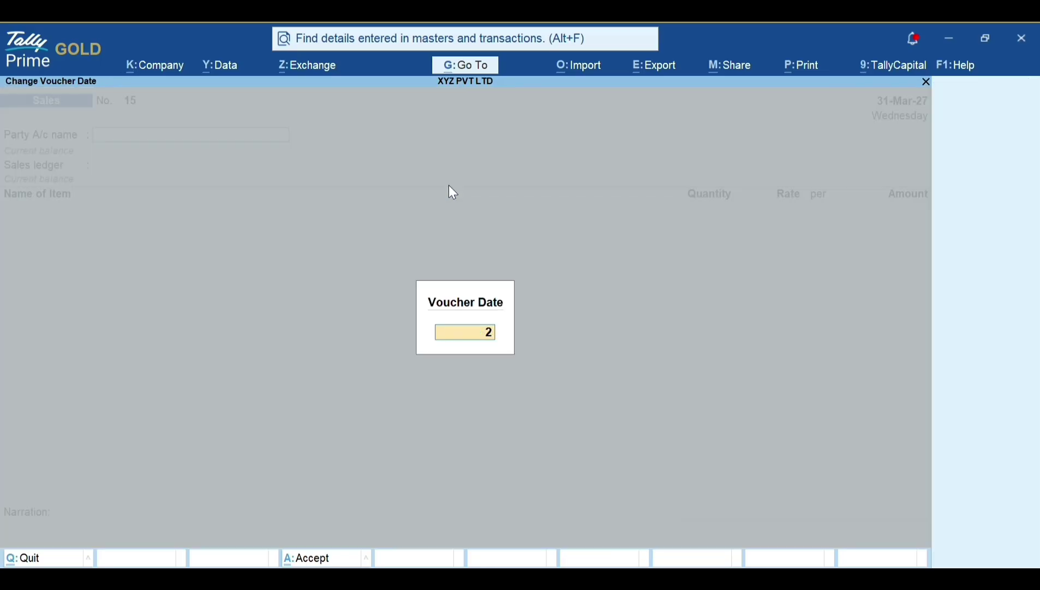
text(5.6.2026)
key(Return)
Step: Choose ABC ENTERPRISES as the party, leave the dispatch and order details blank, and select SALES GST 18% as the sales ledger
key(Return)
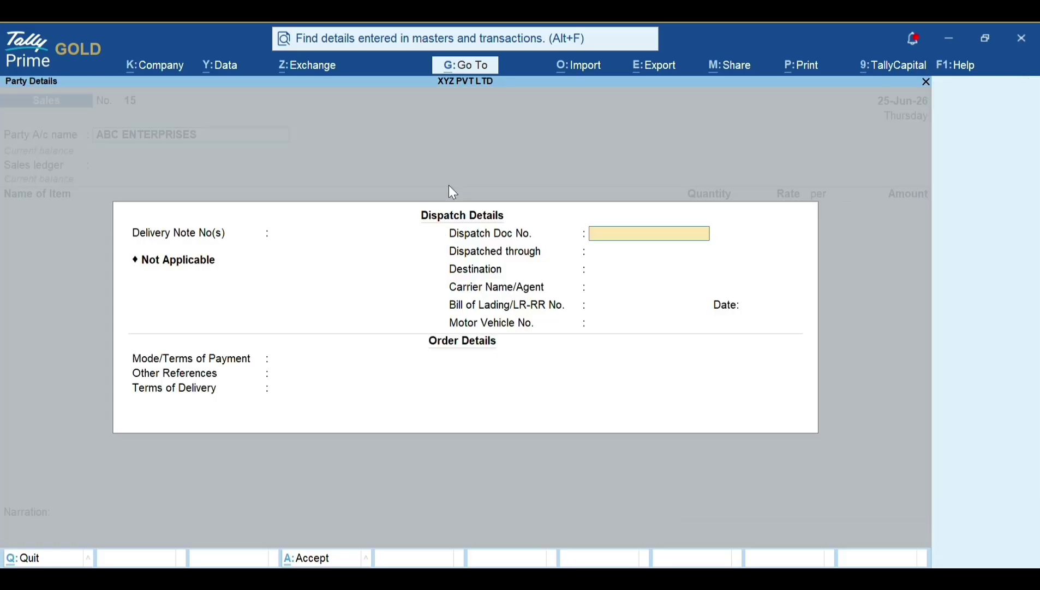
key(Return)
key(Return)
key(Return)
key(Return)
key(Return)
key(Return)
key(Return)
key(Return)
key(Return)
key(Return)
key(Return)
key(Return)
key(Return)
key(Return)
key(Return)
key(Return)
key(Return)
key(Return)
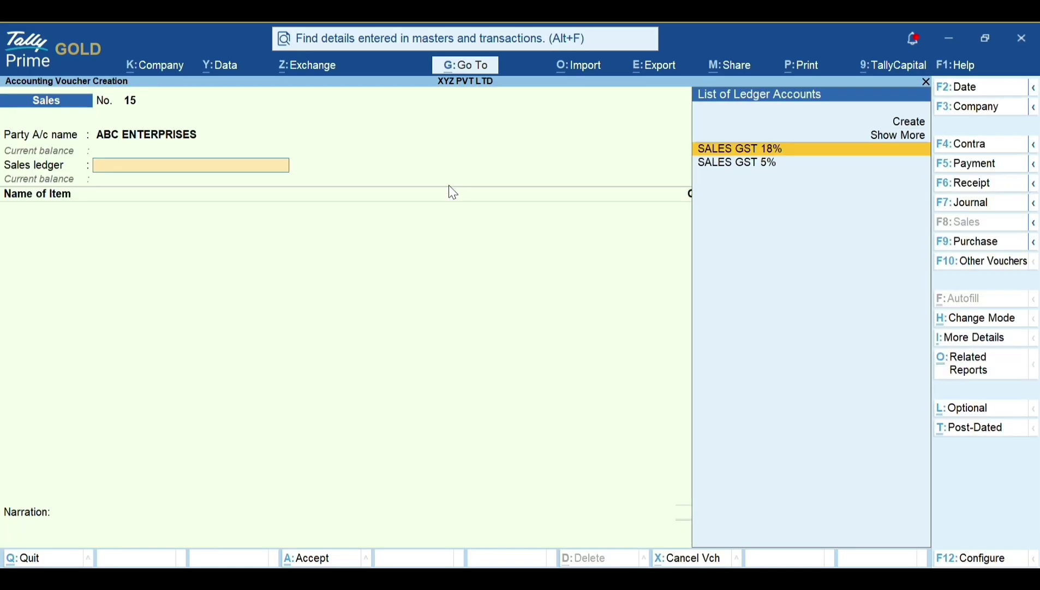
key(Return)
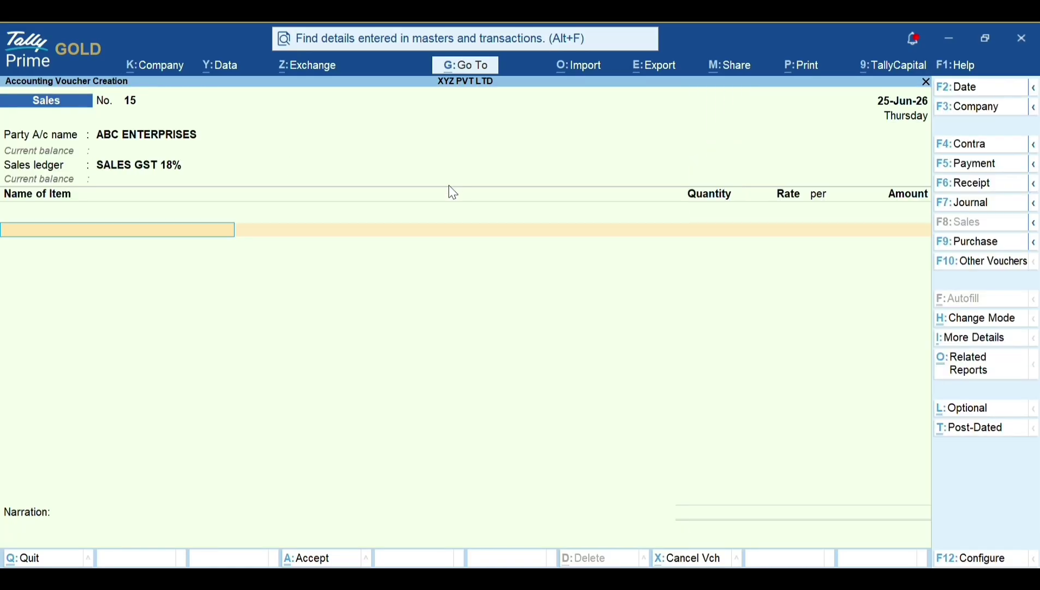
Step: Add the item LAPTOP 18% to the sales voucher with a quantity of 2 NOS at a rate of 40000
text(lap)
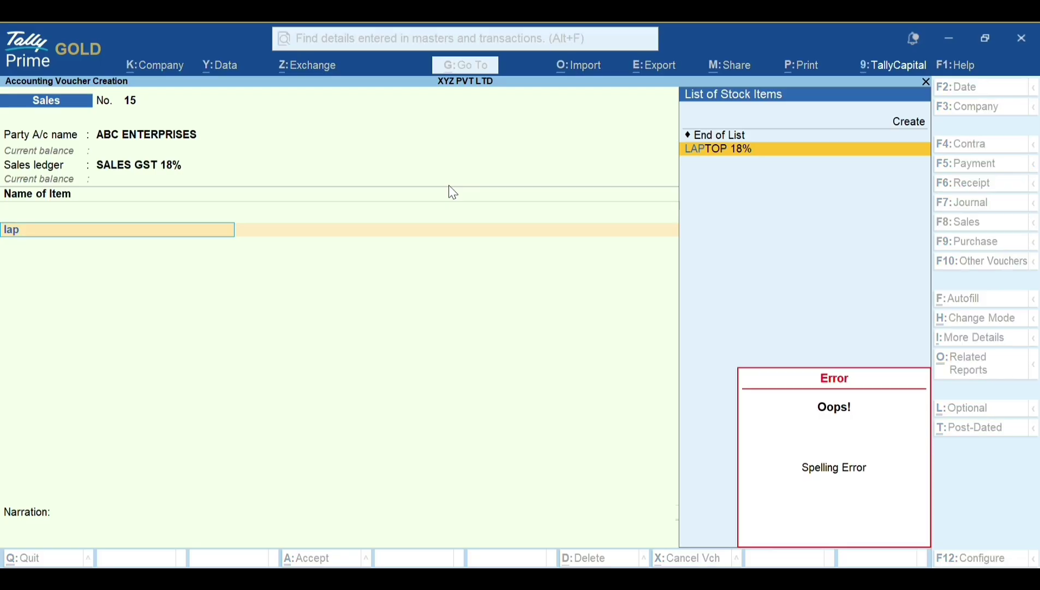
key(Return)
key(Return)
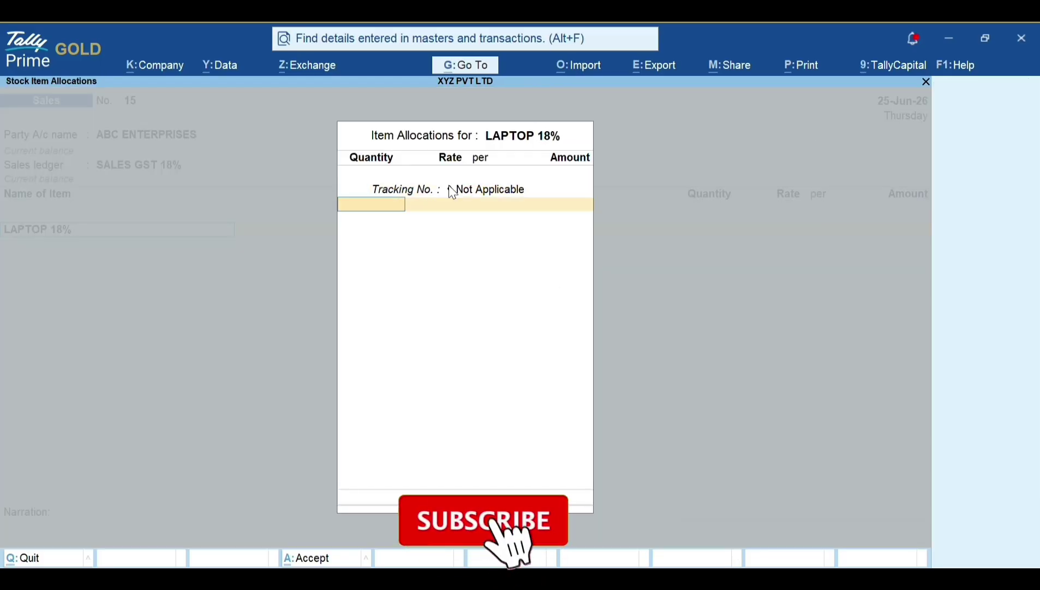
text(2)
key(Return)
key(Return)
text(40000)
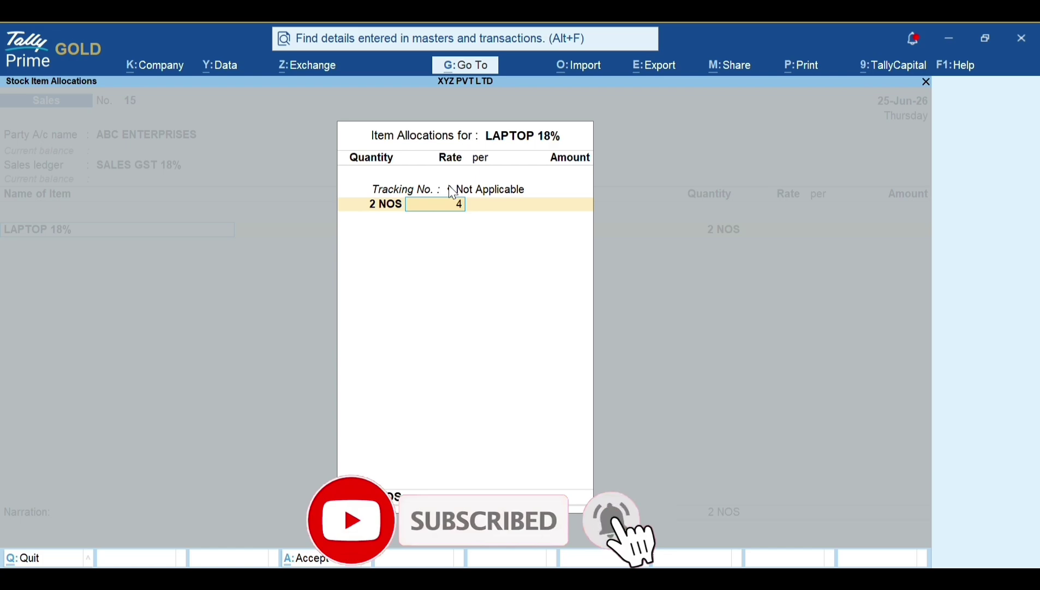
key(Return)
key(Return)
key(Return)
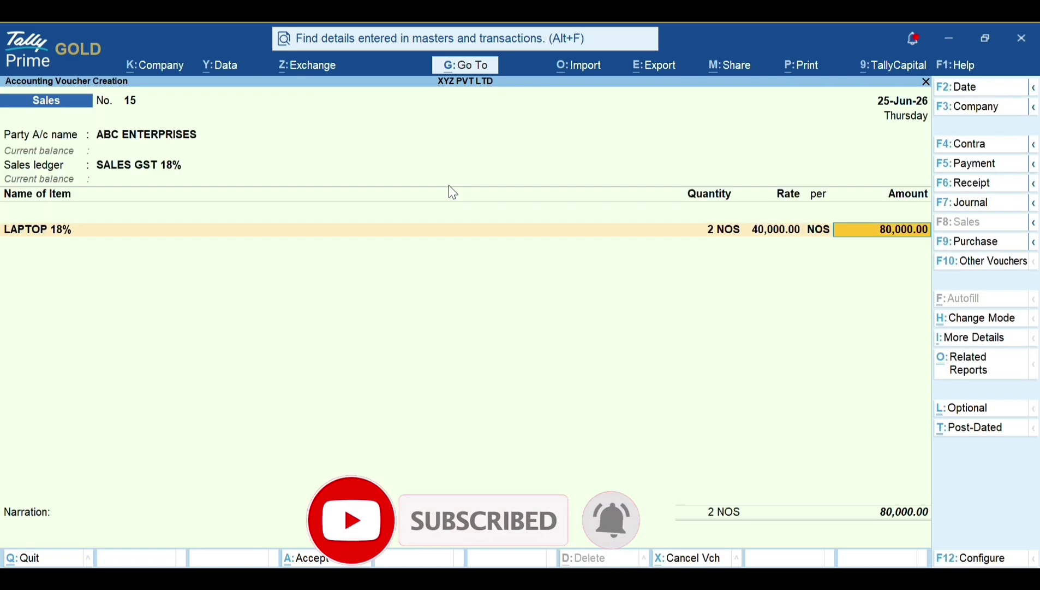
key(Return)
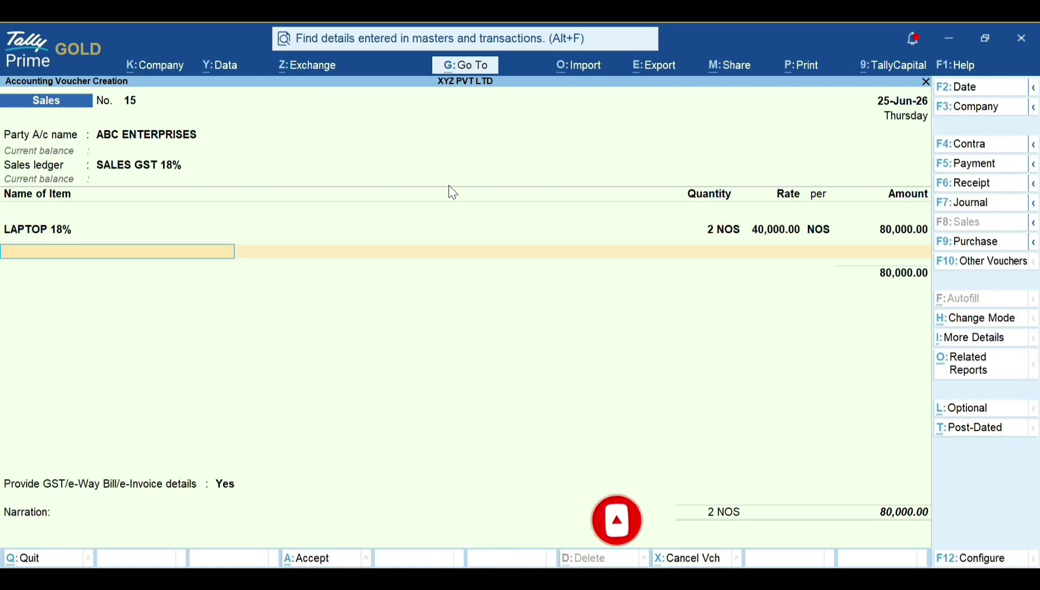
Step: Add the item HITACHI AC 18% with a quantity of 1 NOS at a rate of 35000
text(Hit)
key(Return)
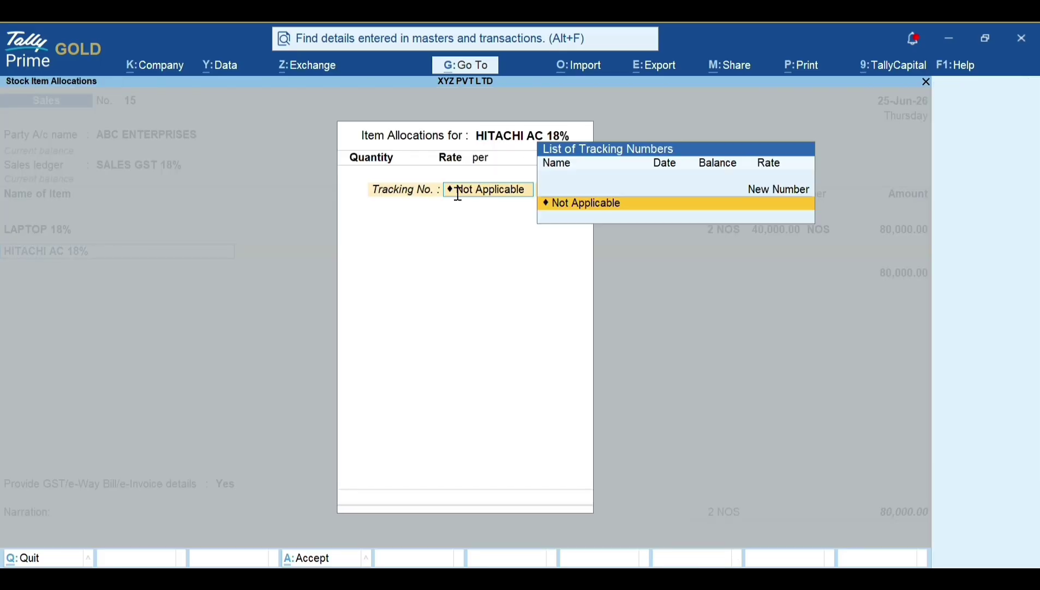
key(Return)
text(1)
key(Return)
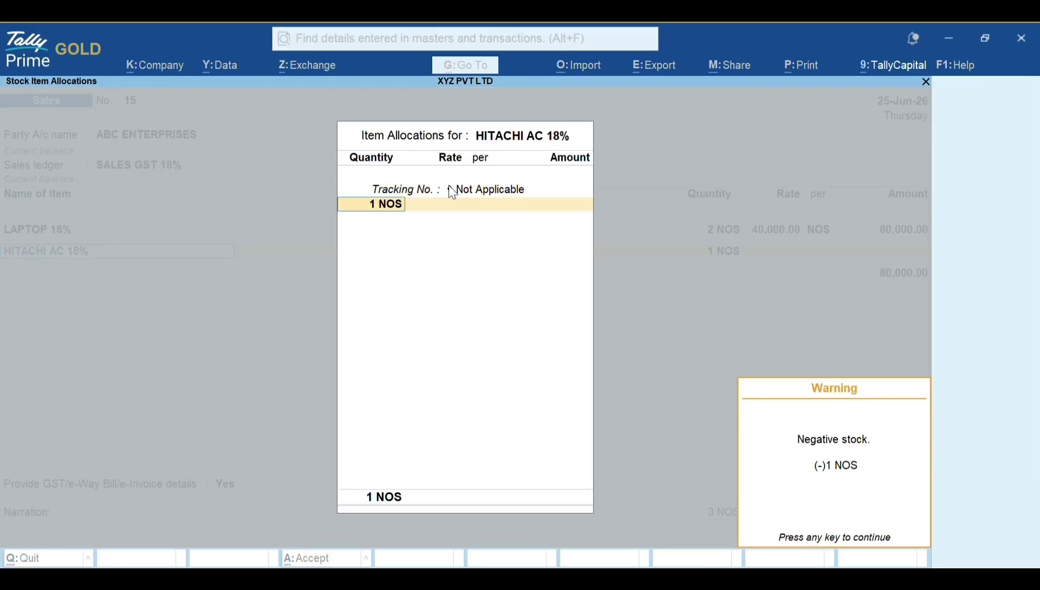
key(Return)
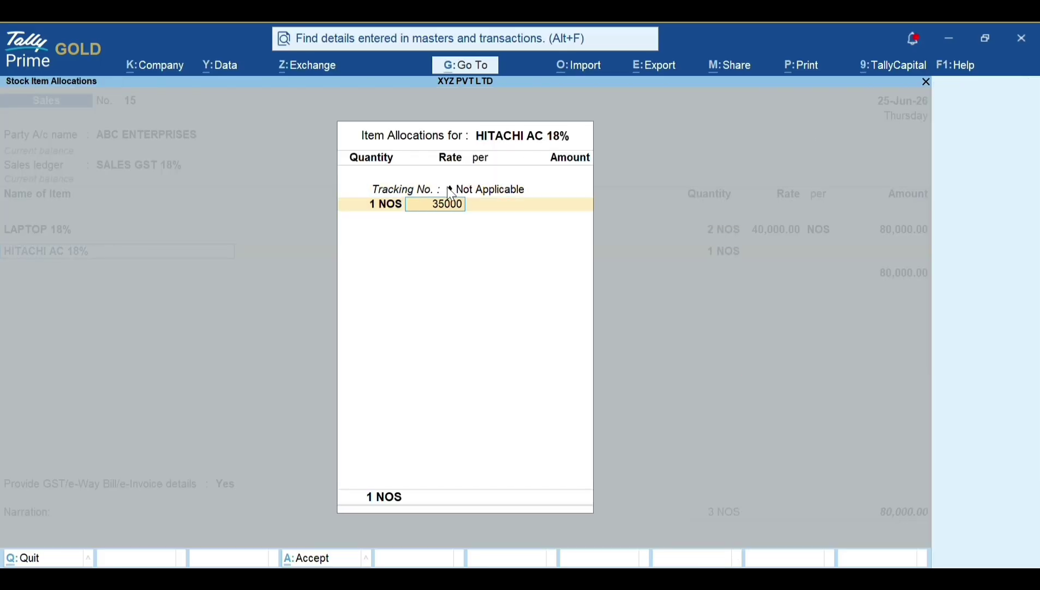
text(35000)
key(Return)
key(Return)
key(Return)
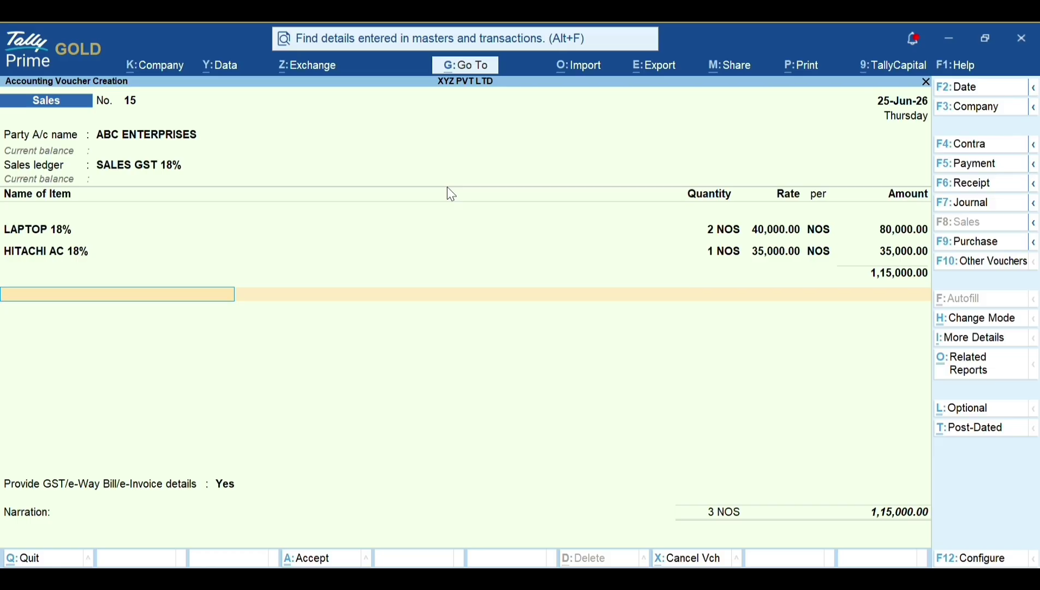
Step: Add the tax ledgers OUTPUT CGST 9% and OUTPUT SGST 9% below the items
text(Outp)
key(Down)
key(Return)
text(O)
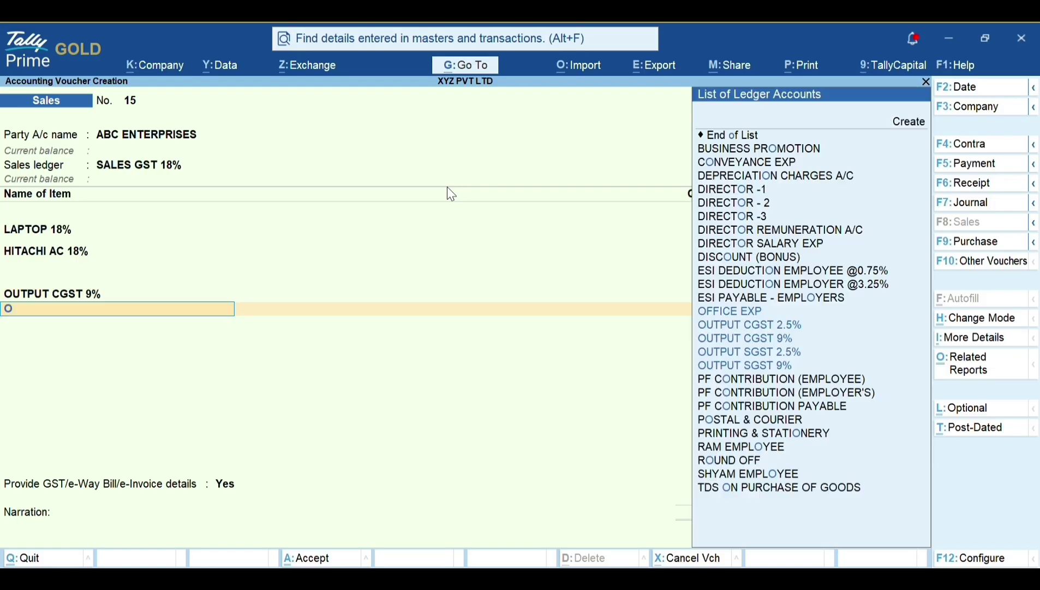
text(utp)
key(Down)
key(Down)
key(Down)
key(Return)
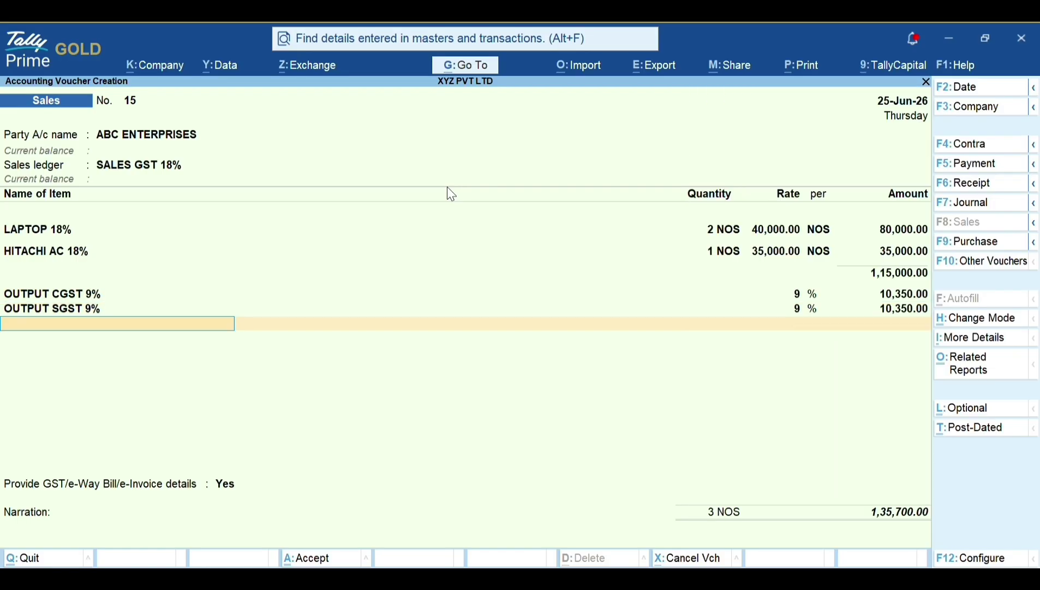
Step: Set the GST/e-Way Bill/e-Invoice details option to No and save the sales voucher without sending it for e-Invoice and e-Way Bill generation
key(Return)
key(Down)
key(Return)
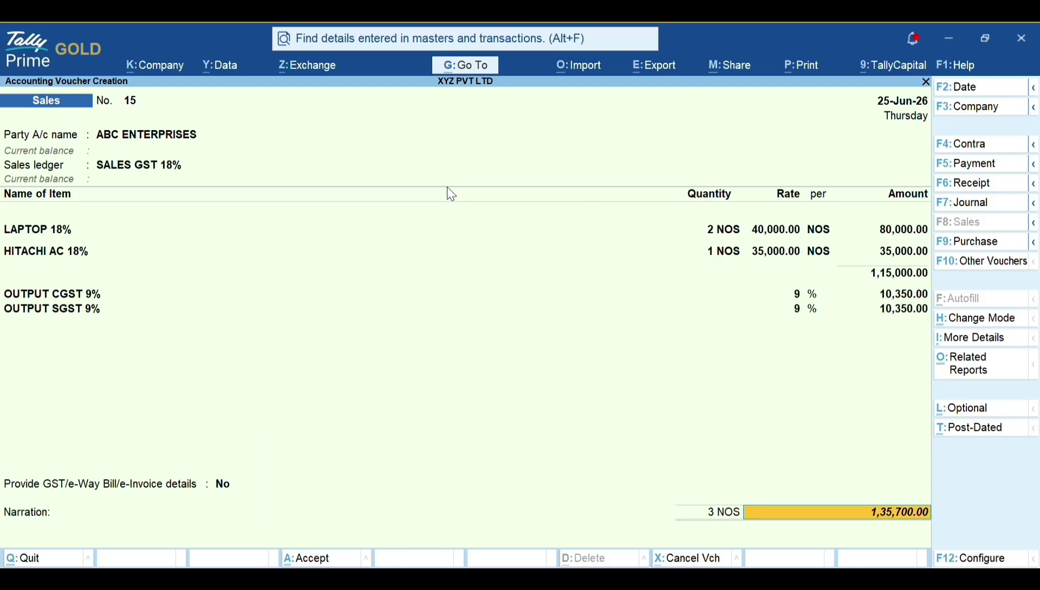
key(Return)
key(Return)
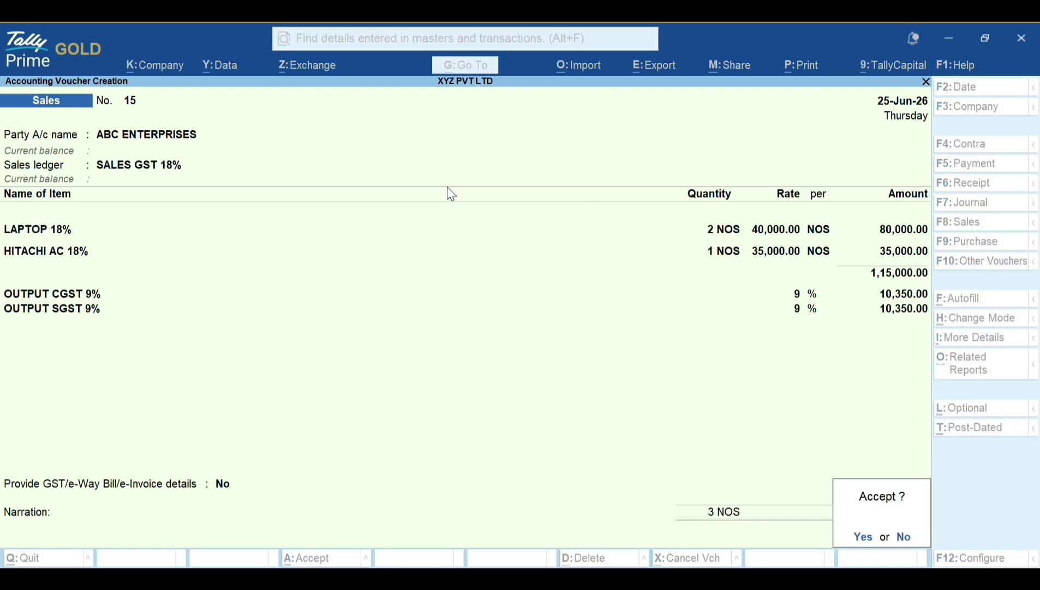
key(Return)
key(n)
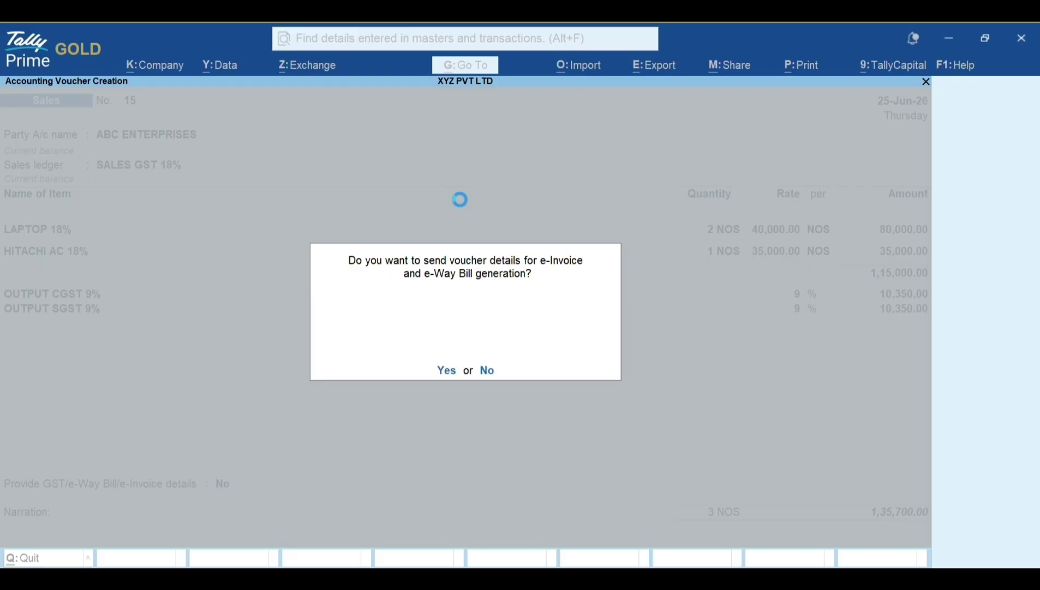
Step: Leave voucher entry and open the ledger vouchers report of ABC ENTERPRISES for June 2026
key(Escape)
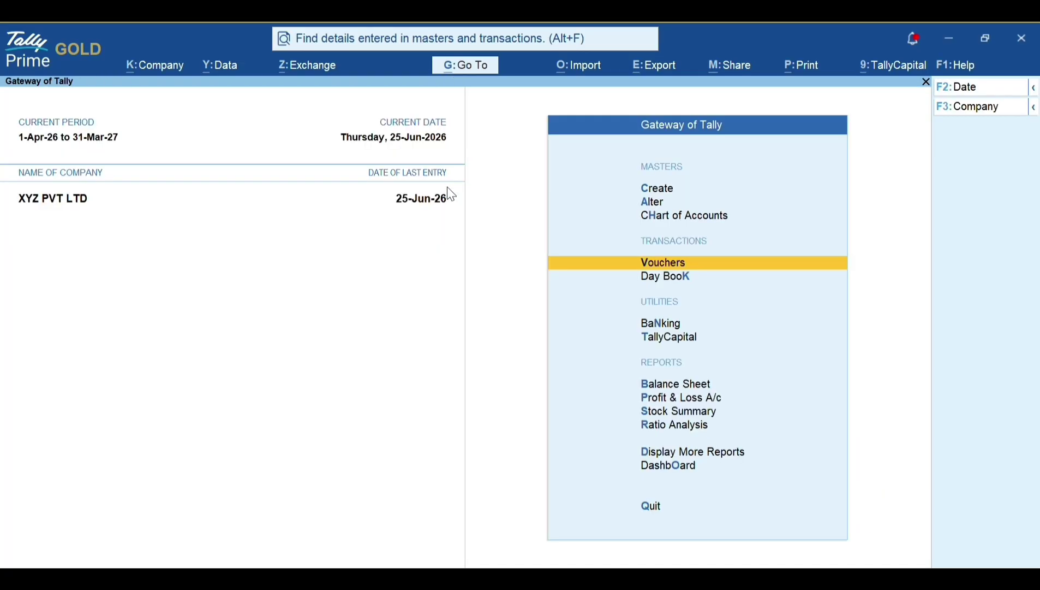
text(dalAbc)
key(Return)
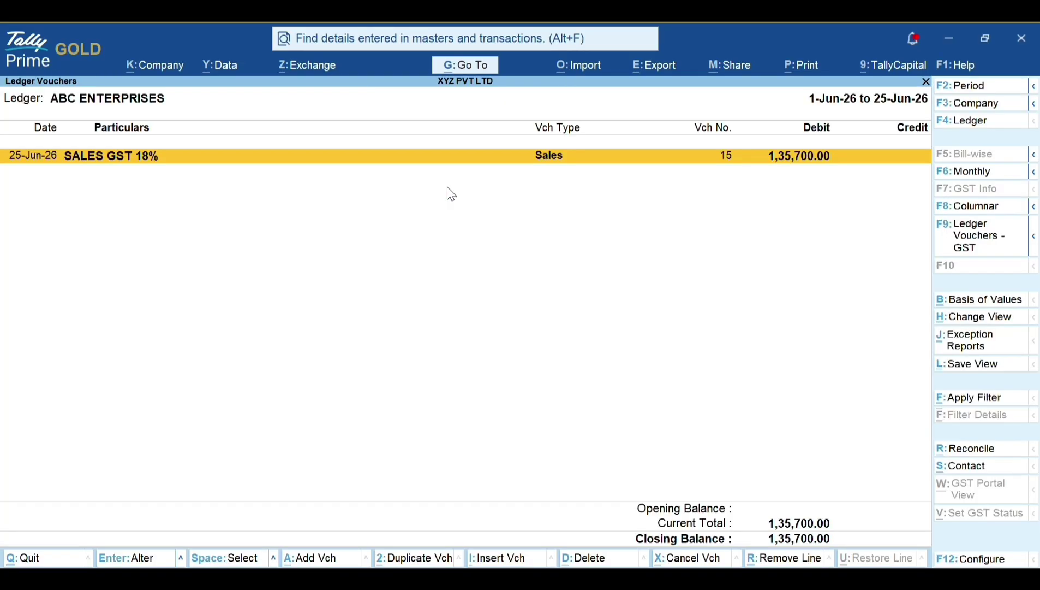
key(F6)
key(Return)
Step: Open the 25-Jun-26 sales voucher, examine its tax invoice in an enlarged print preview, and close the preview and voucher
key(Return)
key(alt+p)
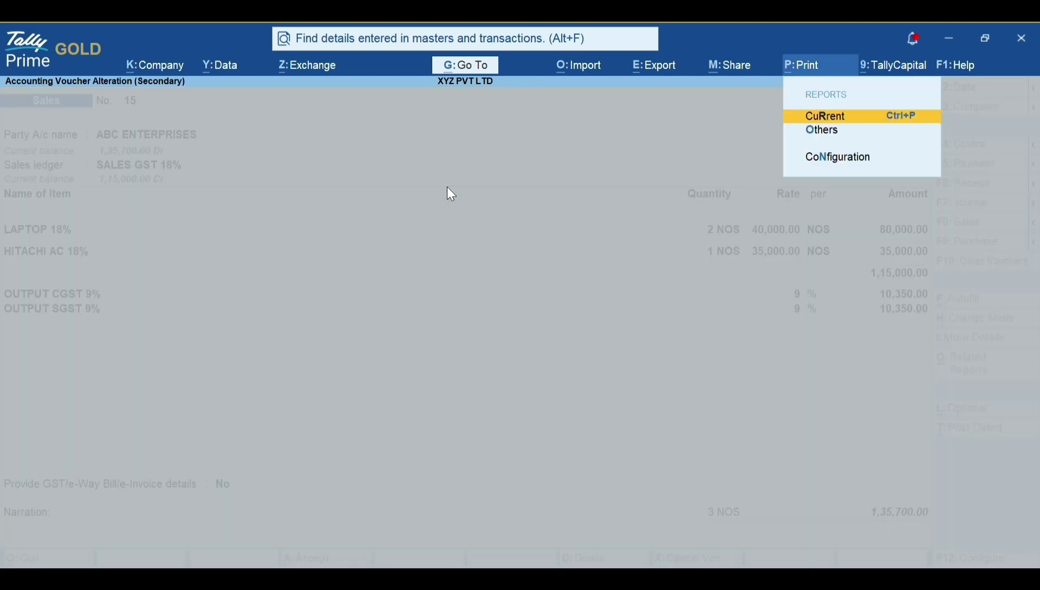
key(Return)
key(i)
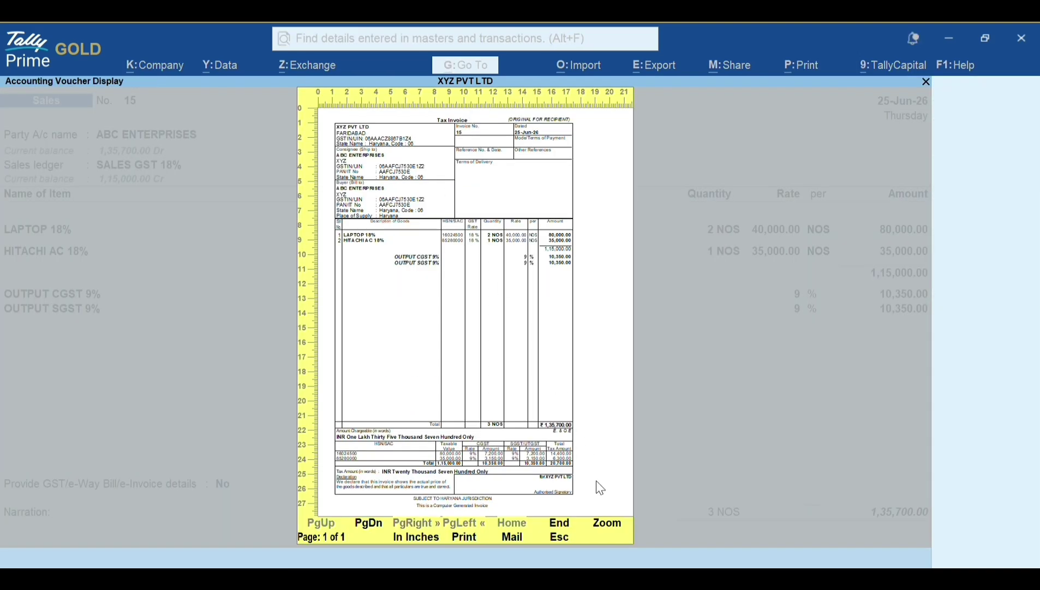
click(612, 527)
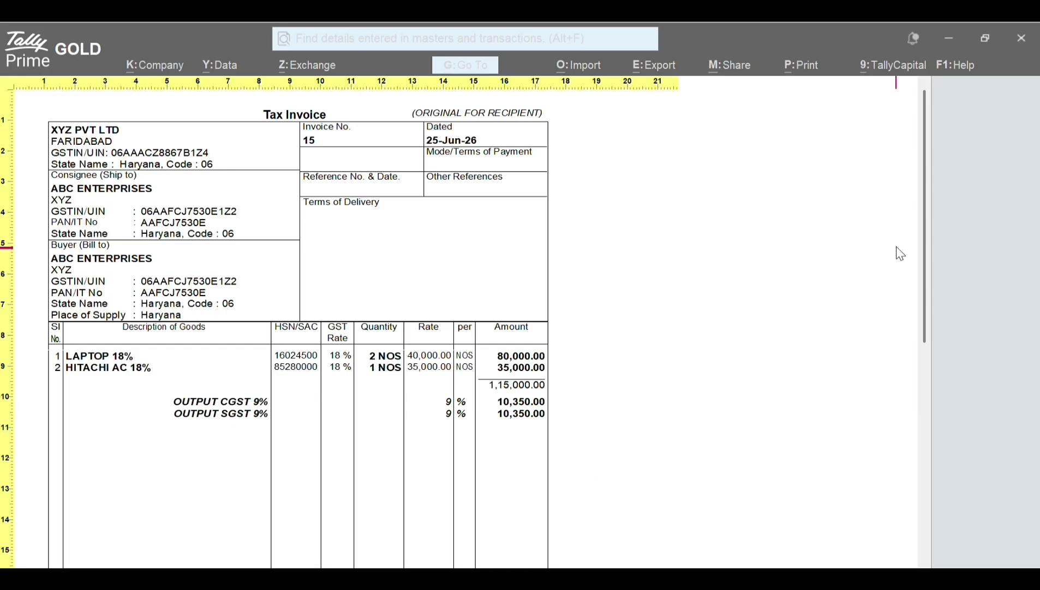
scroll(926, 251, down, 1)
drag(925, 251, 945, 167)
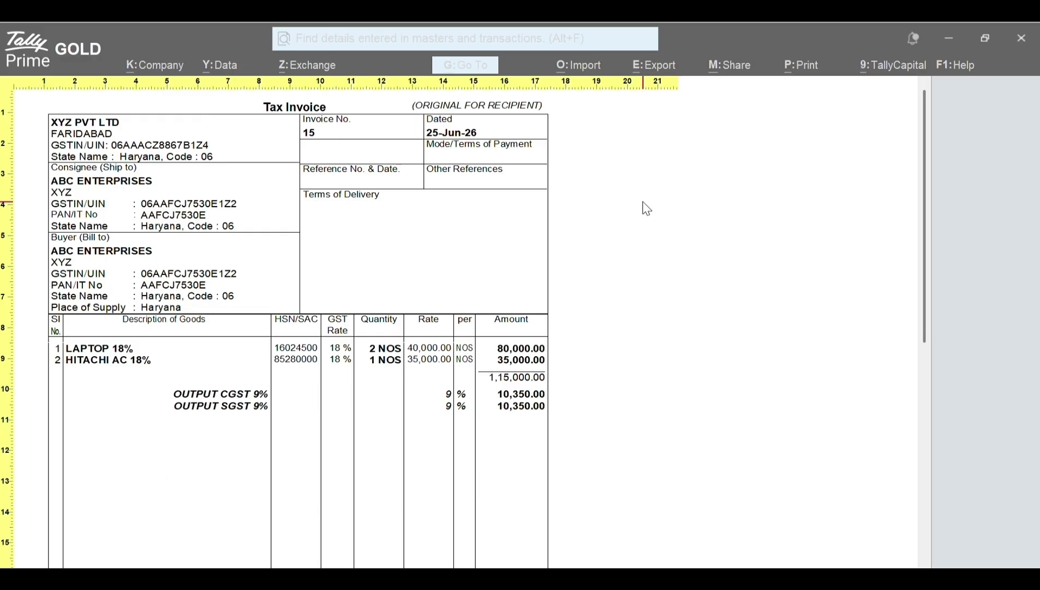
key(Escape)
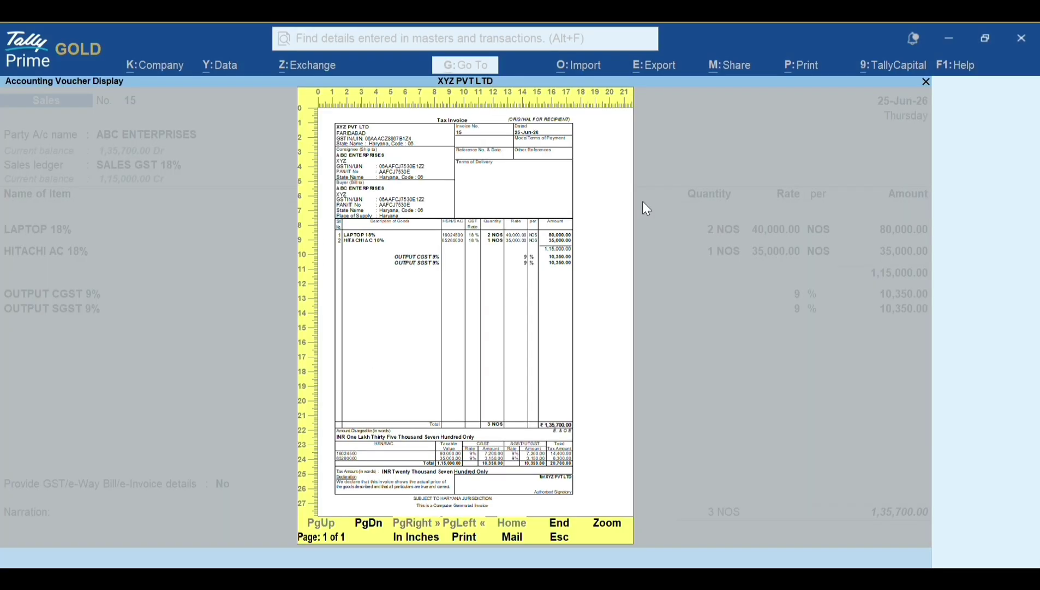
key(Escape)
key(Escape)
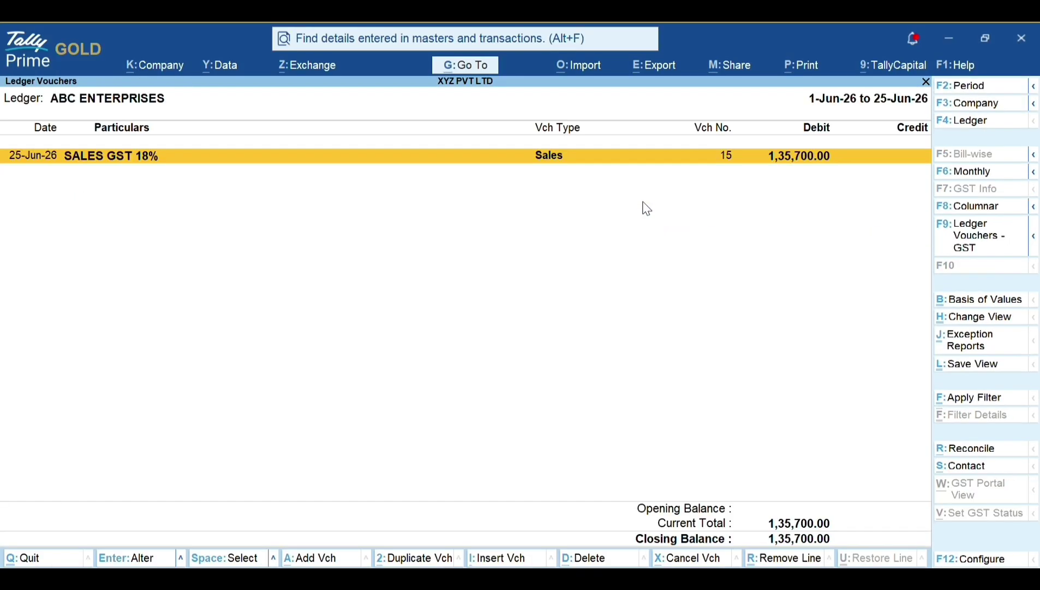
Step: Return to voucher entry and change the voucher type to Credit Note
key(Escape)
key(Escape)
key(Escape)
key(v)
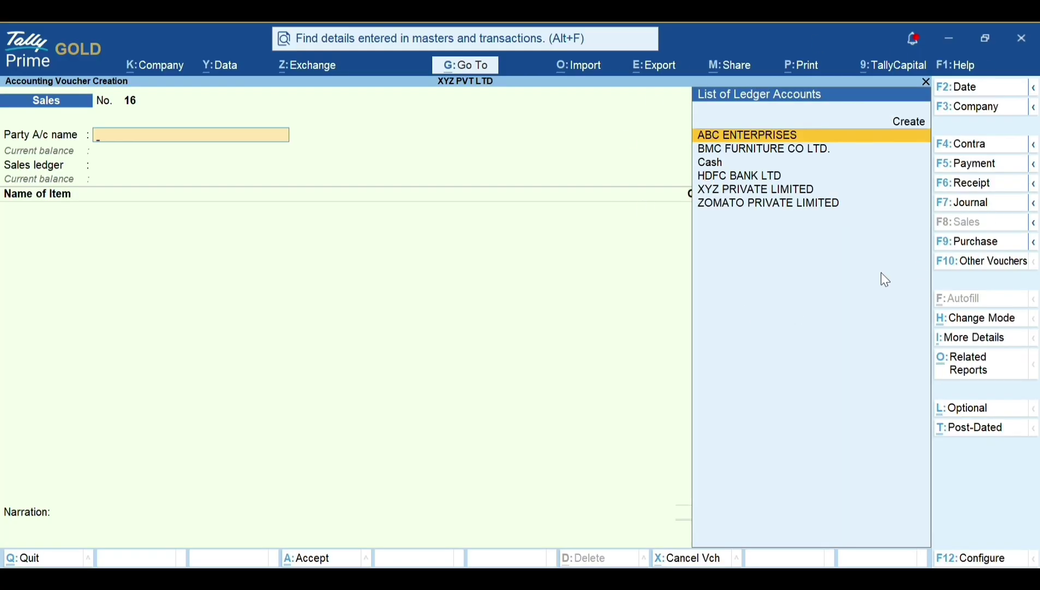
click(977, 265)
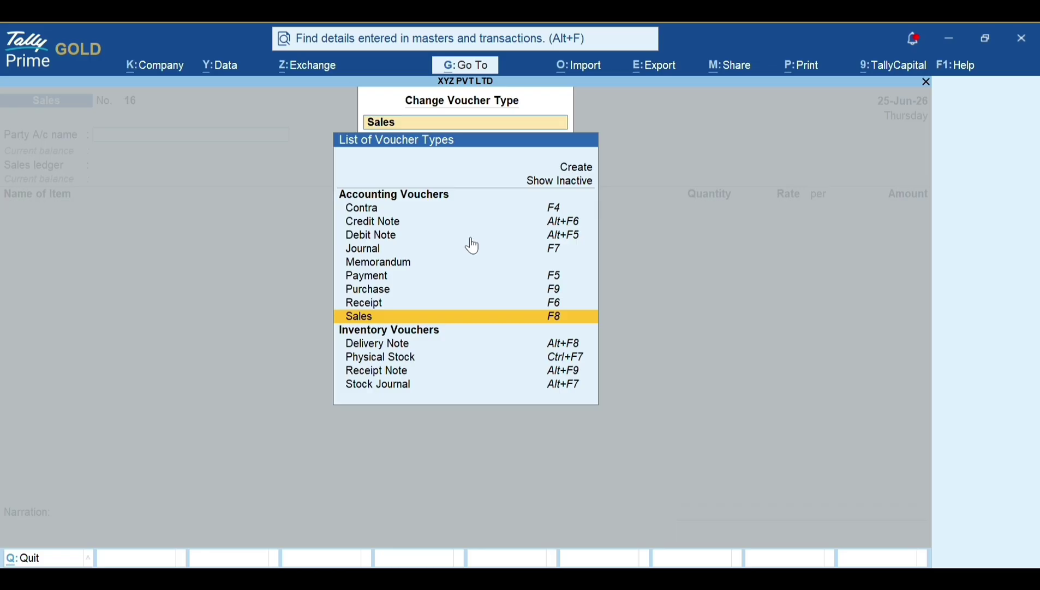
key(Up)
key(Up)
key(Up)
key(Up)
key(Up)
key(Up)
key(Up)
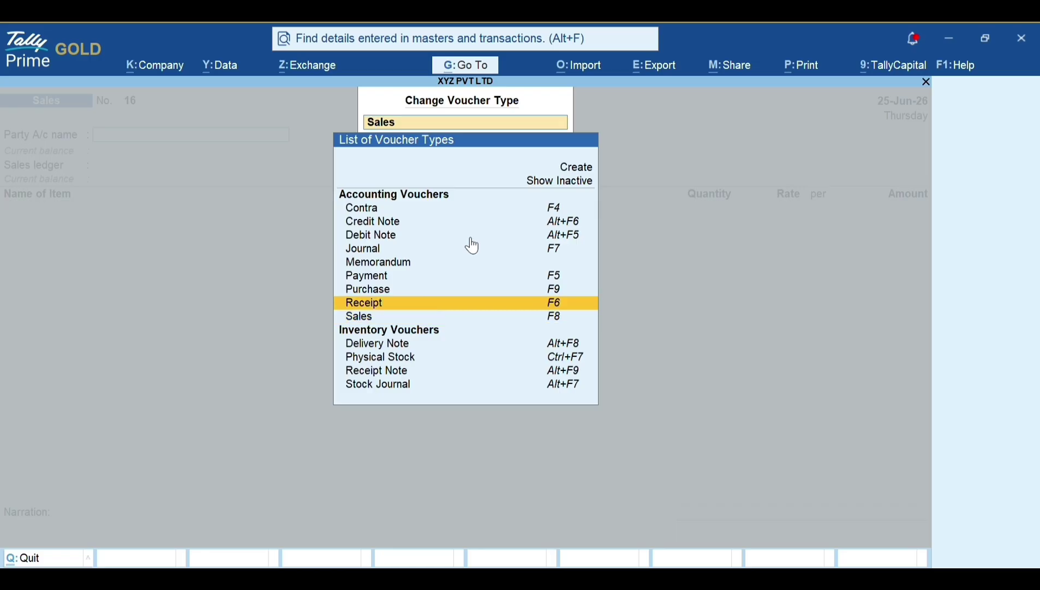
key(Return)
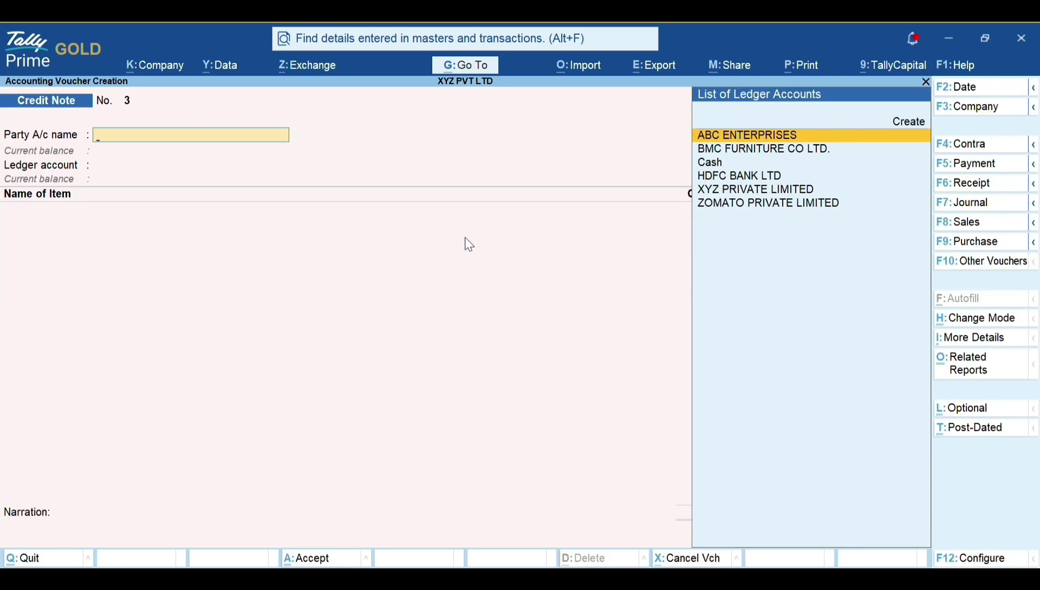
Step: Choose ABC ENTERPRISES as the credit note's party and leave the receipt and order details blank
key(Down)
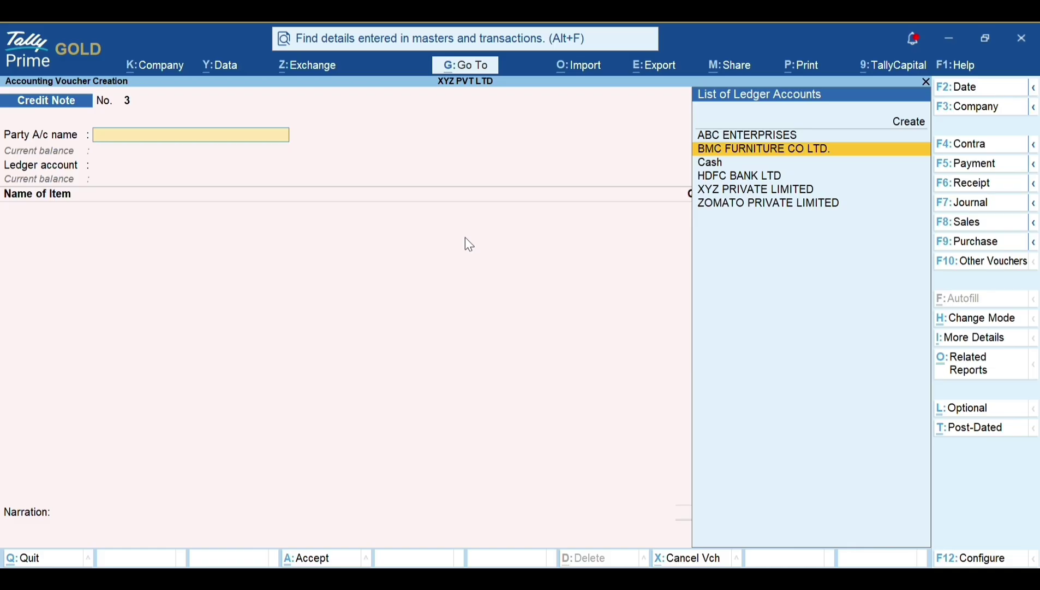
key(Up)
key(Return)
key(Return)
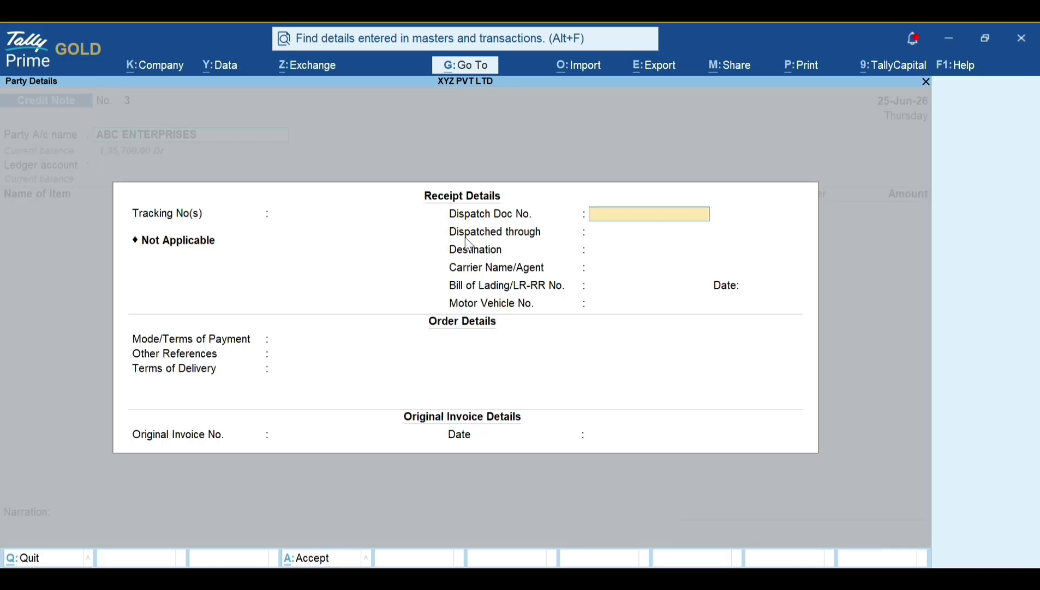
key(Return)
key(Return)
key(Return)
key(Return)
key(Return)
key(Return)
key(Return)
key(Return)
key(Return)
key(Return)
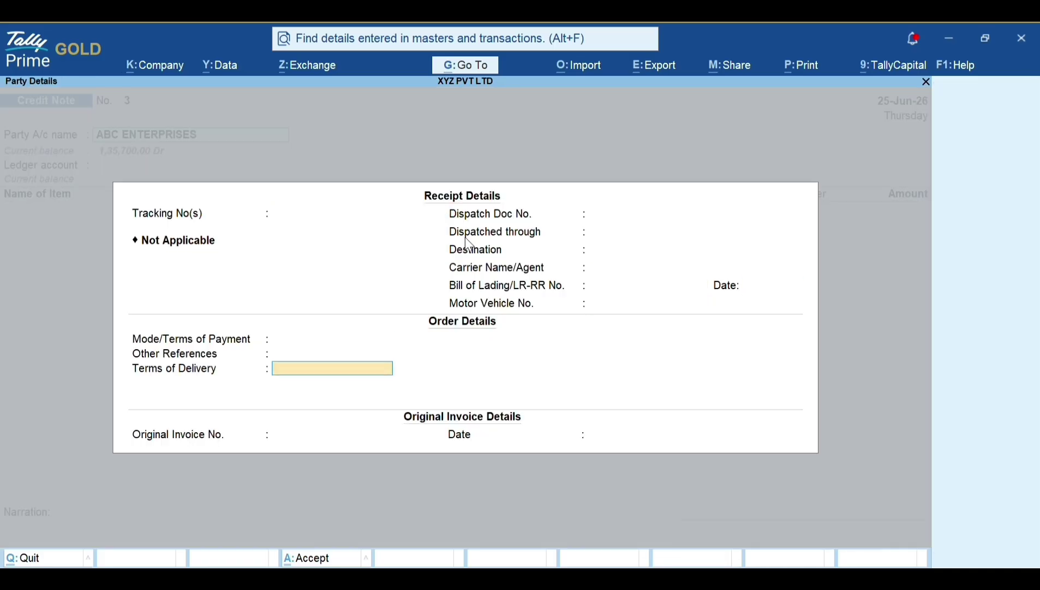
Step: Enter original invoice number 1 dated 25-Jun-26 and accept the party details
text(1)
key(Return)
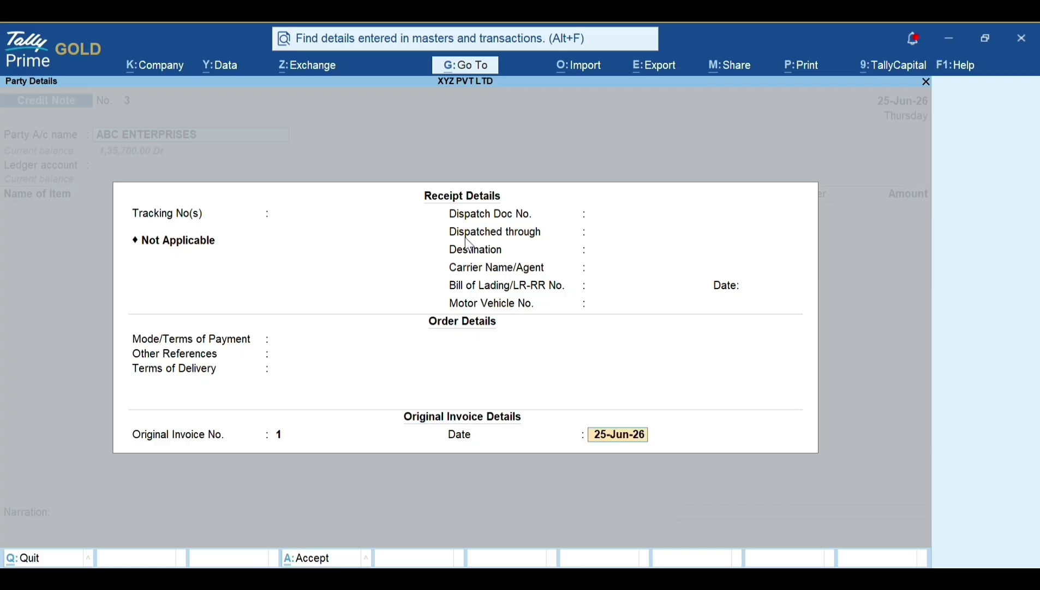
key(Return)
key(Return)
key(Return)
key(Return)
key(Return)
key(Return)
key(Return)
key(Return)
key(Return)
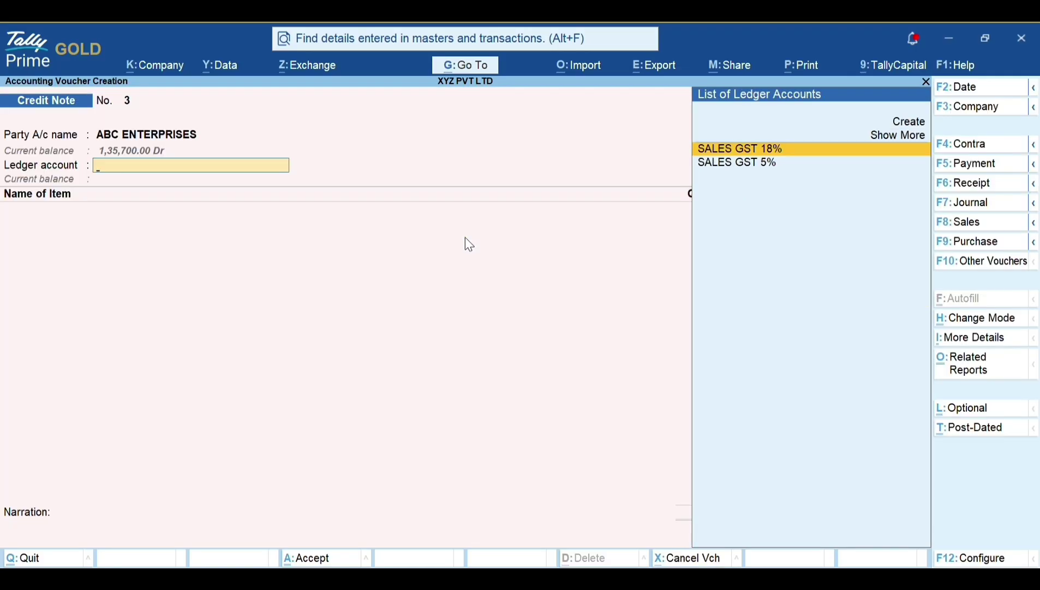
Step: Choose SALES GST 18% as the credit note's ledger account and add the stock item LAPTOP 18%
key(Return)
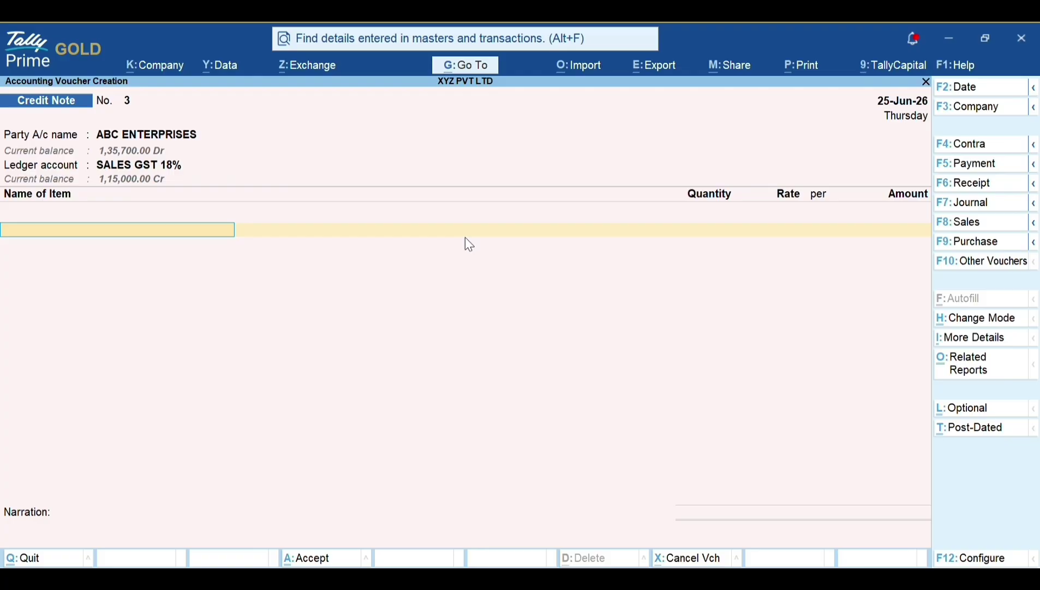
text(Lap)
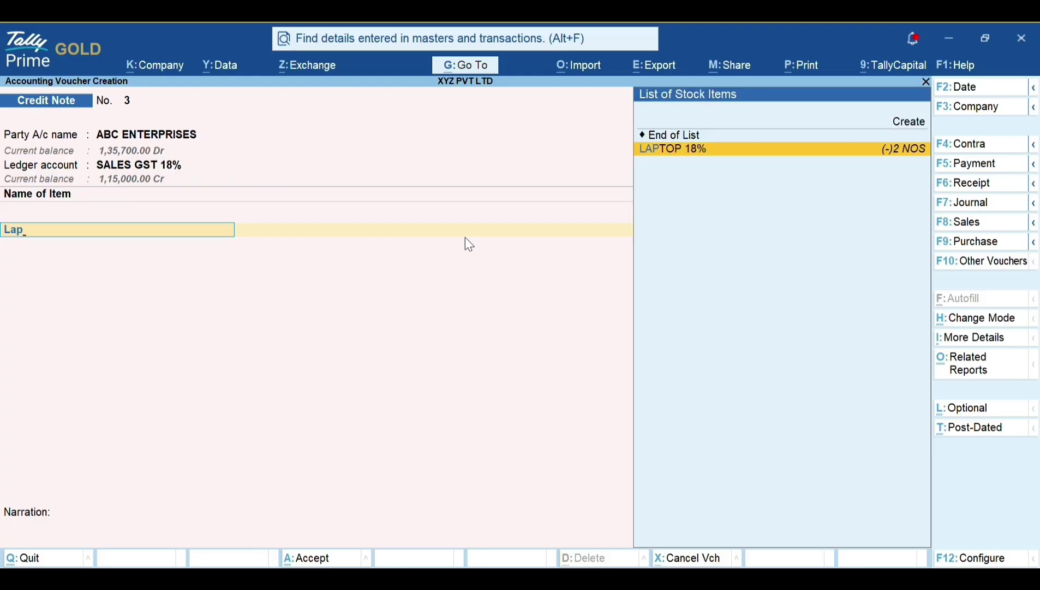
key(Return)
Step: Describe the LAPTOP 18% item as Sales Return and keep its tracking number as Not Applicable
text(Return)
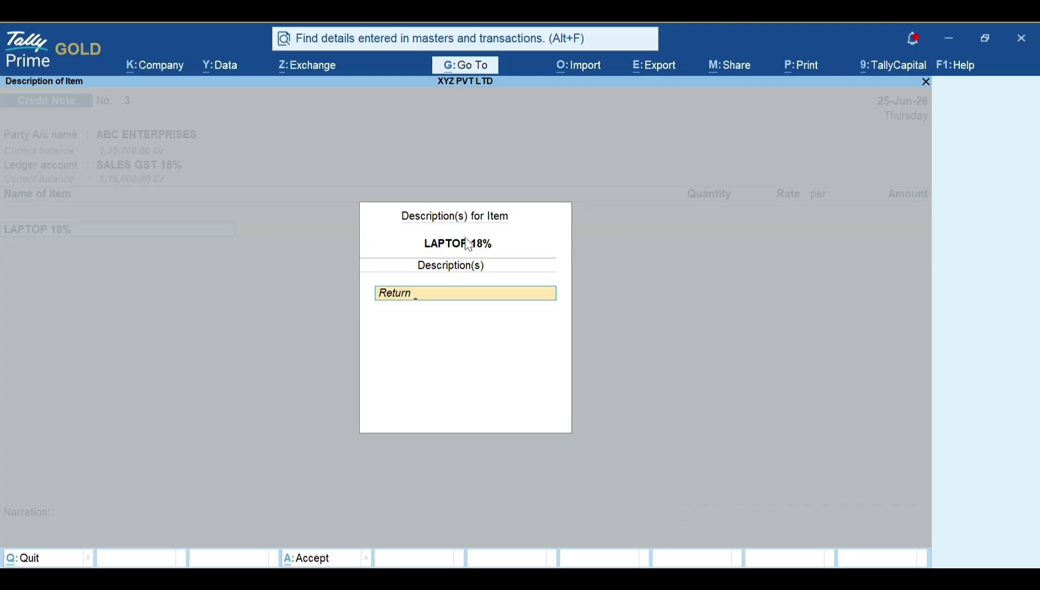
key(BackSpace)
key(BackSpace)
key(BackSpace)
key(BackSpace)
key(BackSpace)
key(BackSpace)
text(Sales Return)
key(Return)
key(Return)
key(Return)
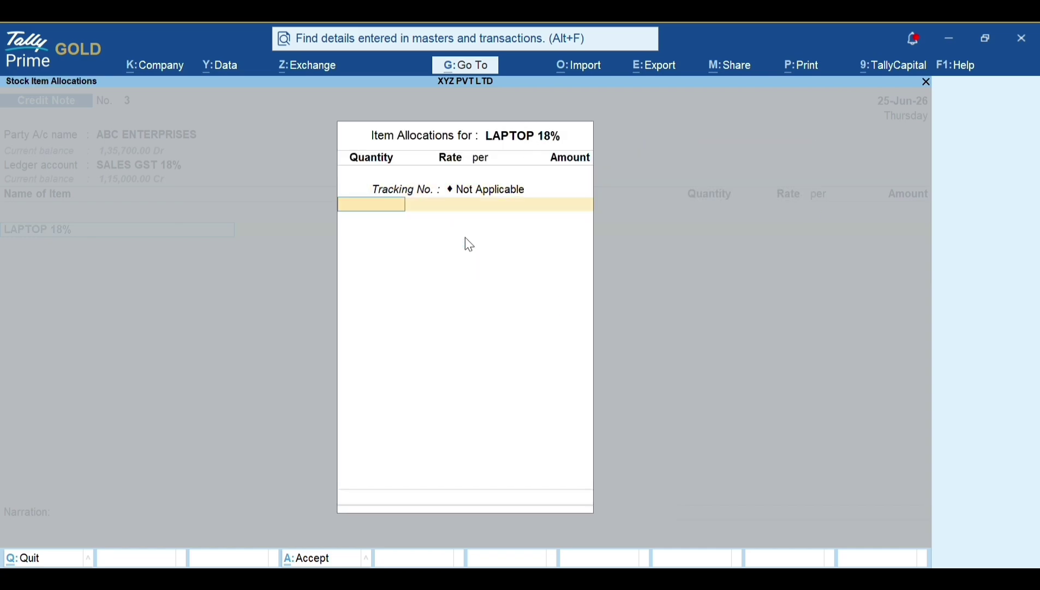
Step: Allocate 2 NOS of LAPTOP 18% at 40,000.00 each and finish the item's allocations
text(2)
key(Return)
key(alt+s)
key(Escape)
key(Return)
key(Return)
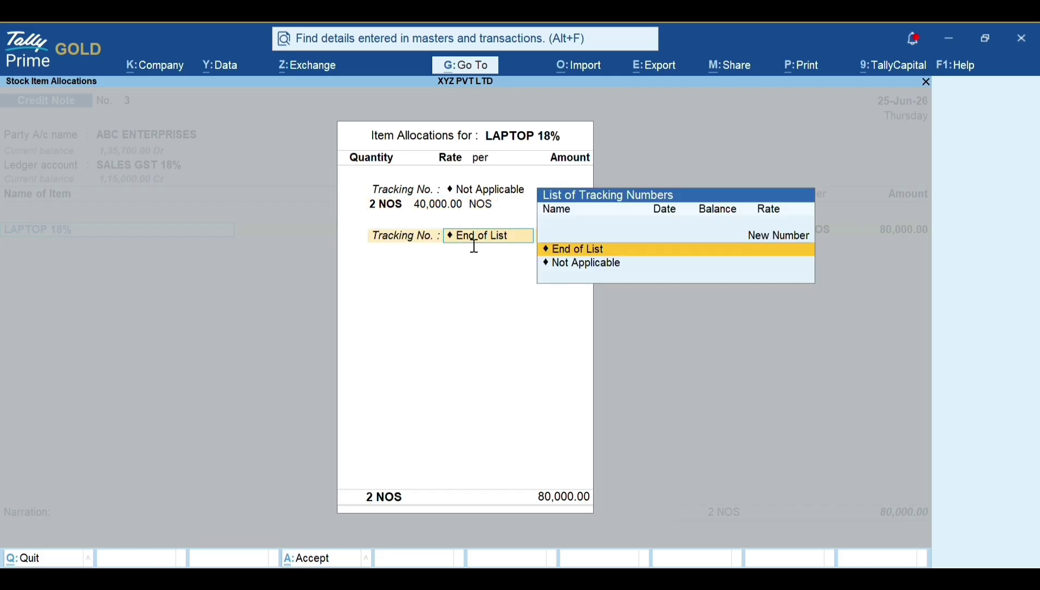
key(Return)
key(Return)
Step: Add the stock item HITACHI AC 18% with the description Sales Return and no tracking number
text(Hit)
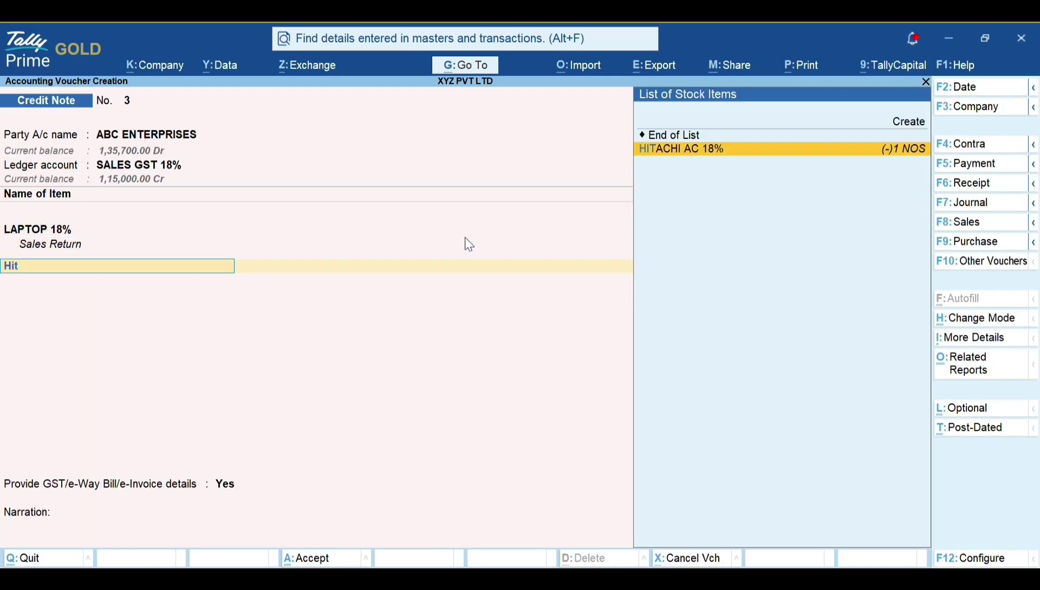
key(Return)
text(Sales Return)
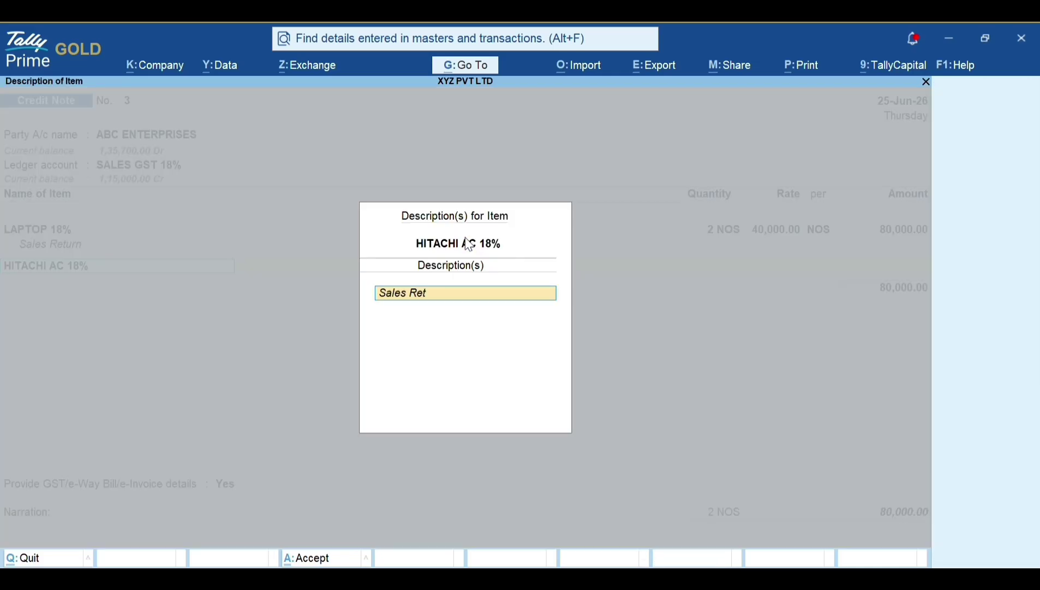
key(Return)
key(Return)
Step: Allocate 1 NOS of HITACHI AC 18% at 35,000.00 and end the list of stock items
text(ma)
key(BackSpace)
key(BackSpace)
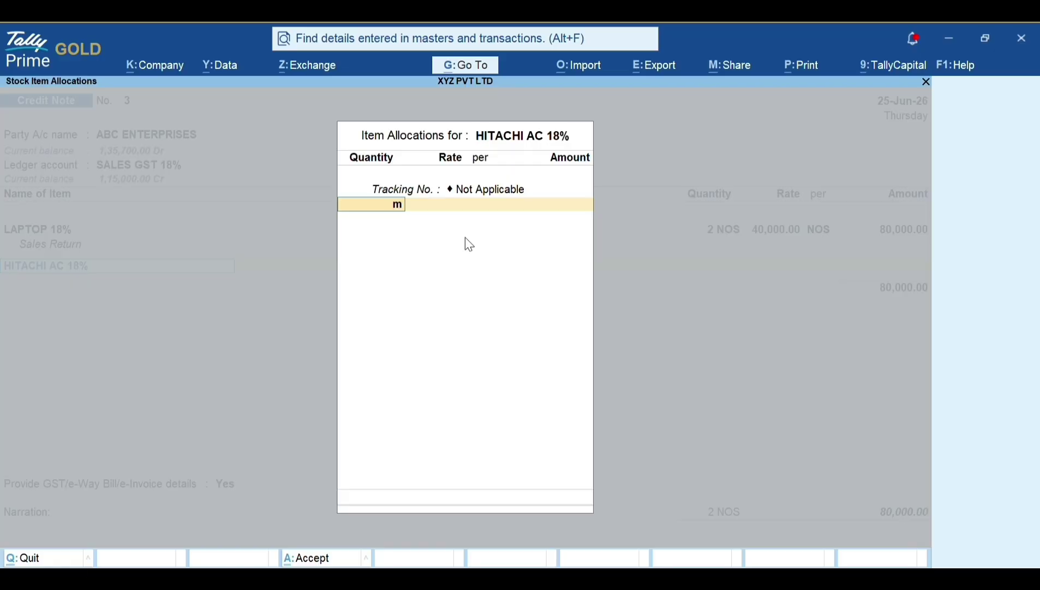
text(1)
key(Return)
key(Return)
key(Return)
key(Return)
key(Return)
key(Return)
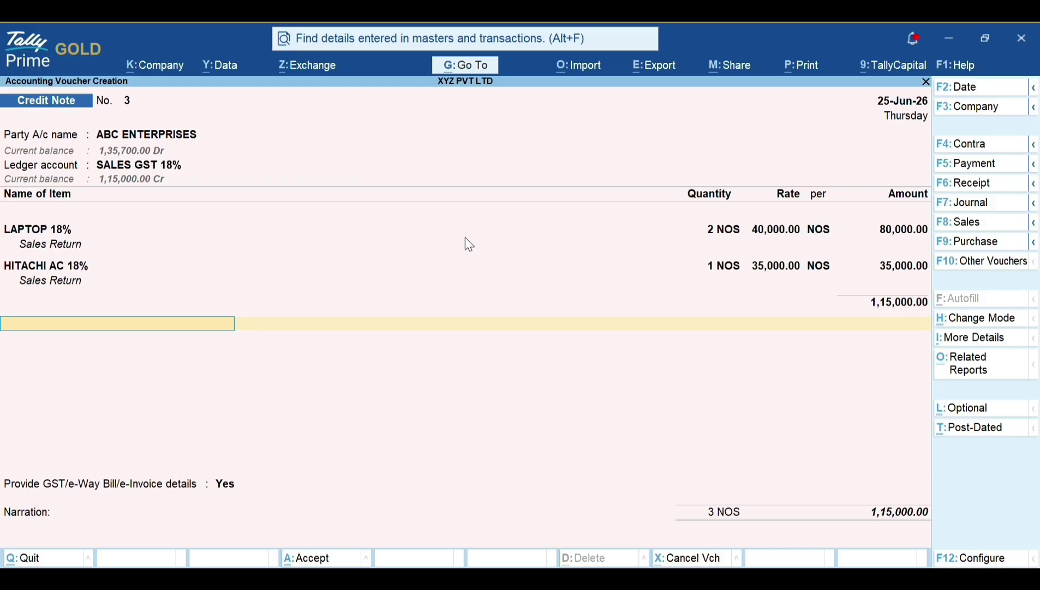
Step: Add the OUTPUT CGST 9% and OUTPUT SGST 9% tax ledgers below the returned items
text(Outp)
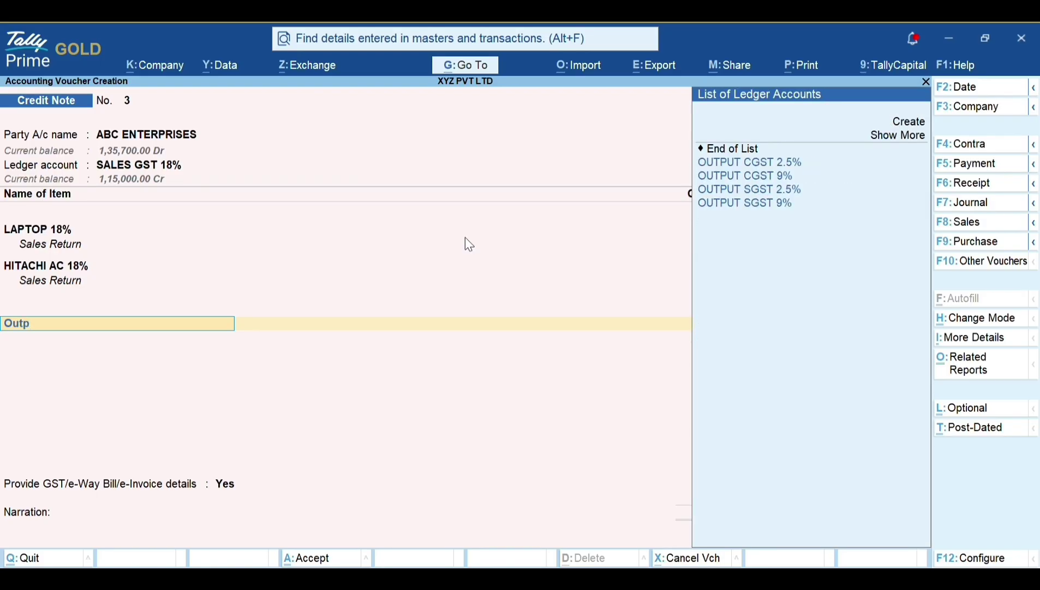
key(Down)
key(Down)
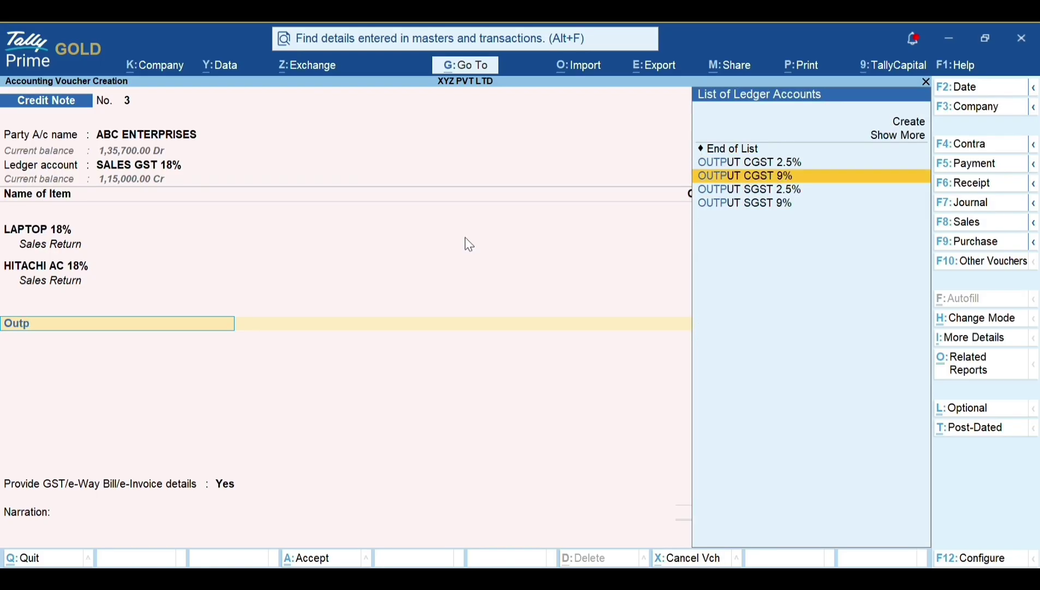
key(Return)
key(Return)
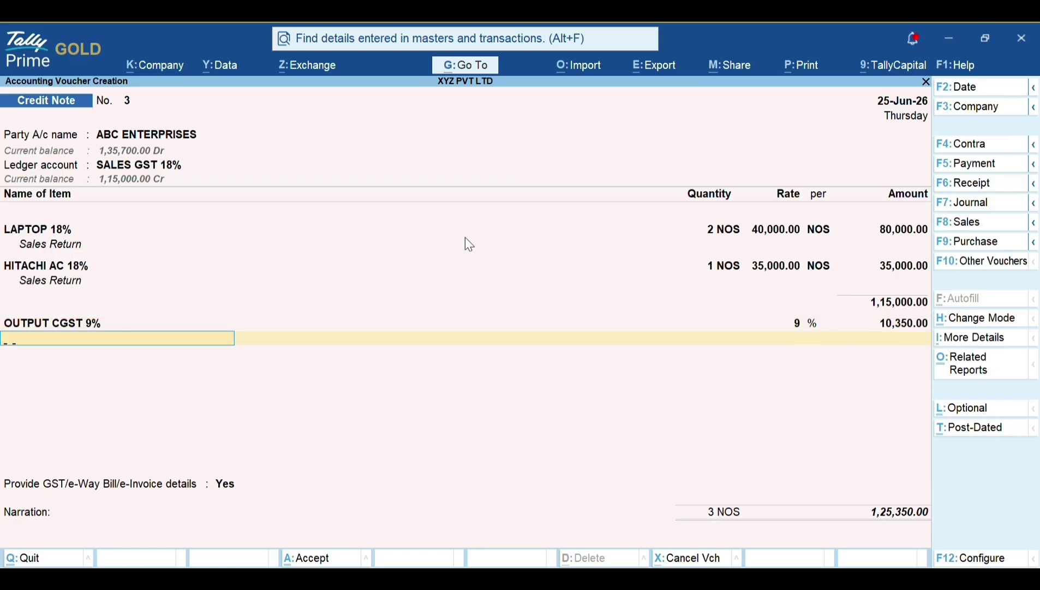
text(Outp)
key(Down)
key(Down)
key(Down)
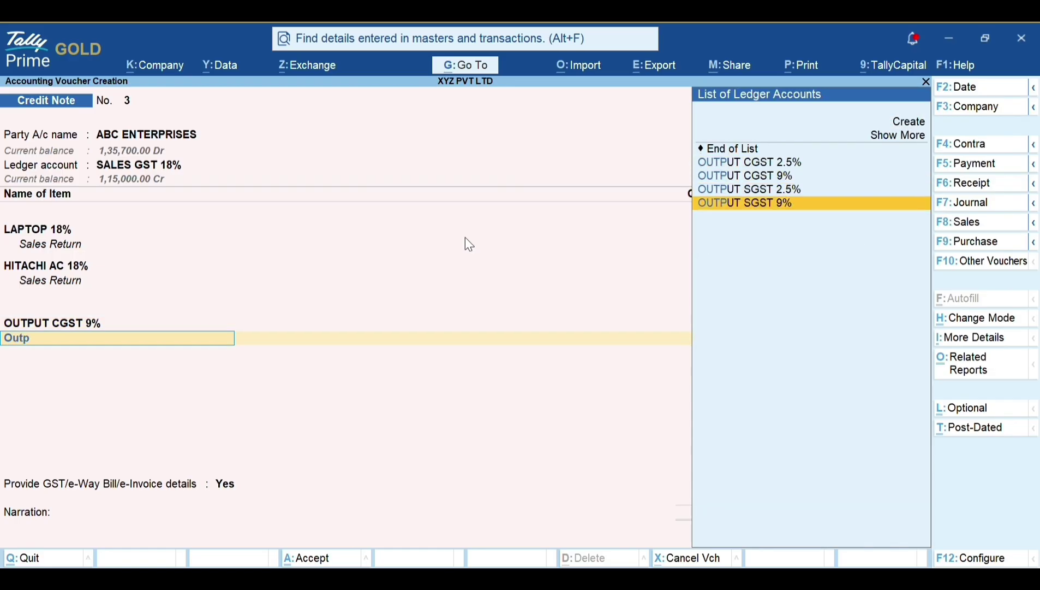
key(Return)
key(Return)
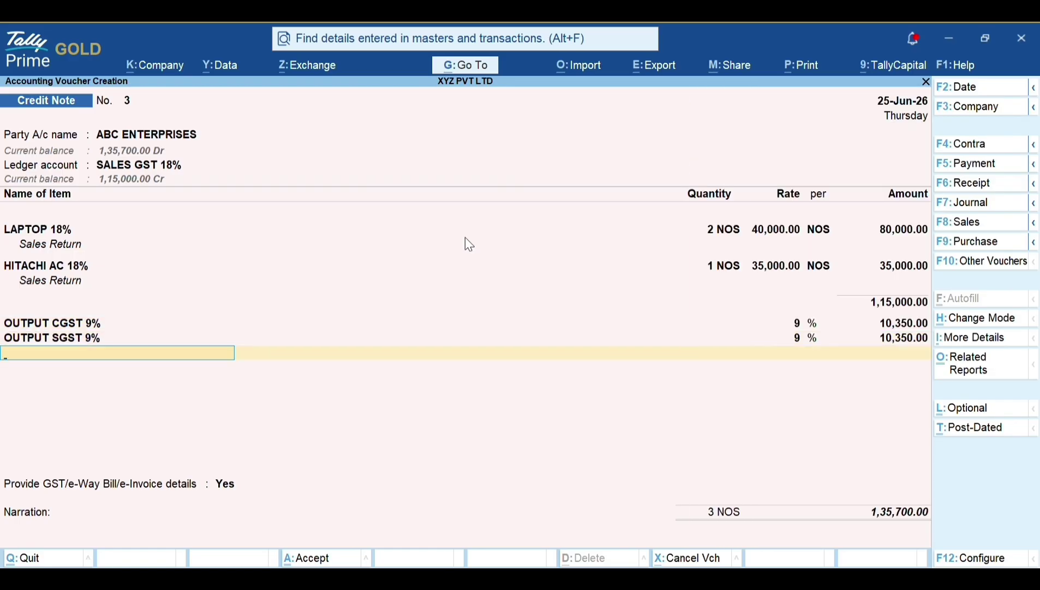
Step: Set the GST/e-Way Bill/e-Invoice details option to No, leave the narration blank, and save the credit note
key(Return)
key(Up)
key(Return)
key(Return)
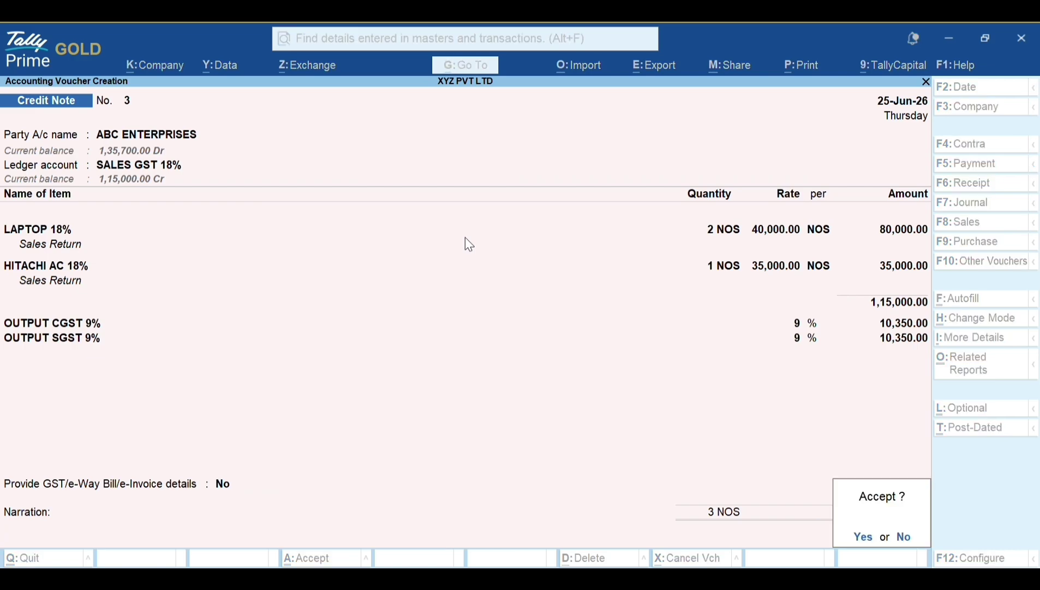
key(Return)
key(n)
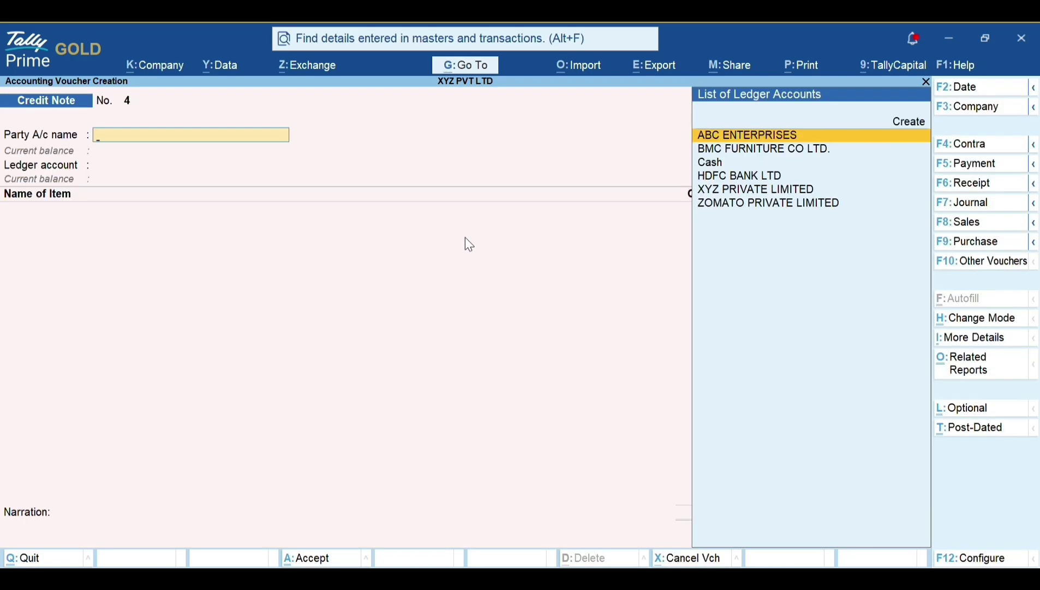
Step: Display the ABC ENTERPRISES ledger, check its monthly summary, and reopen the June vouchers
key(Escape)
text(dalAb)
key(Return)
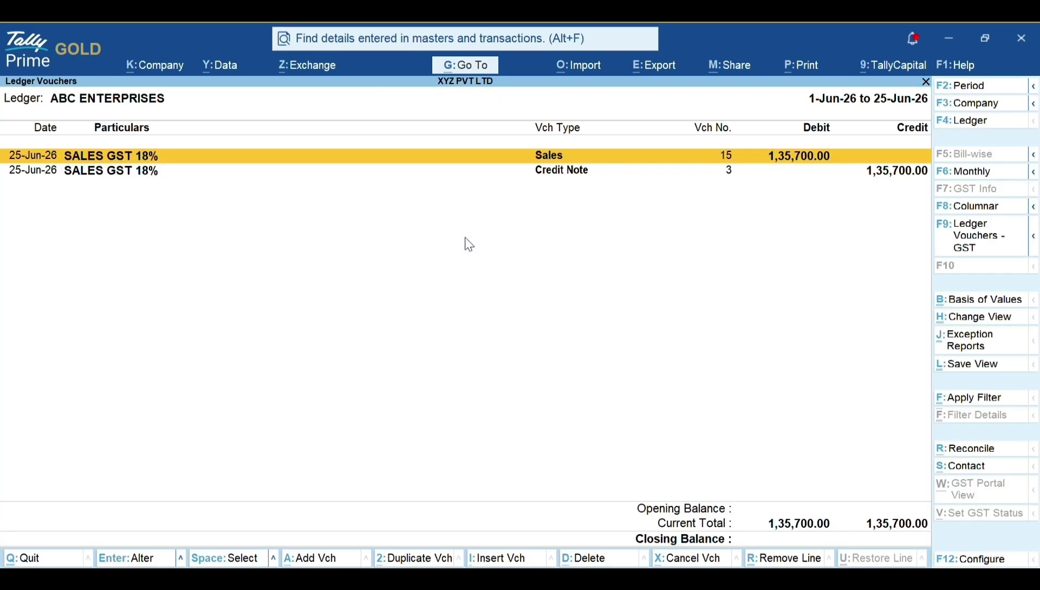
key(F6)
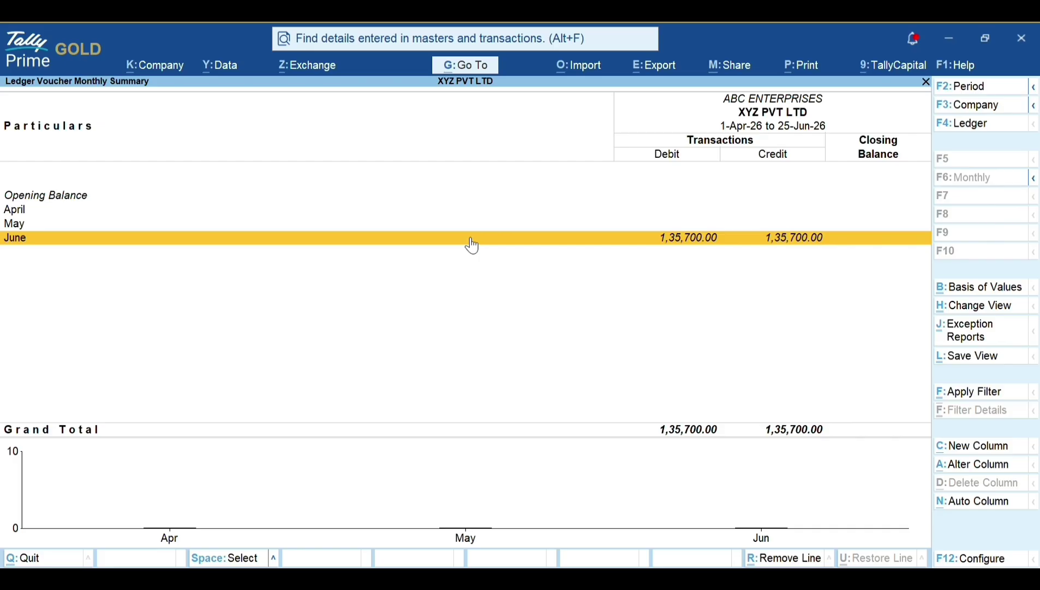
key(Return)
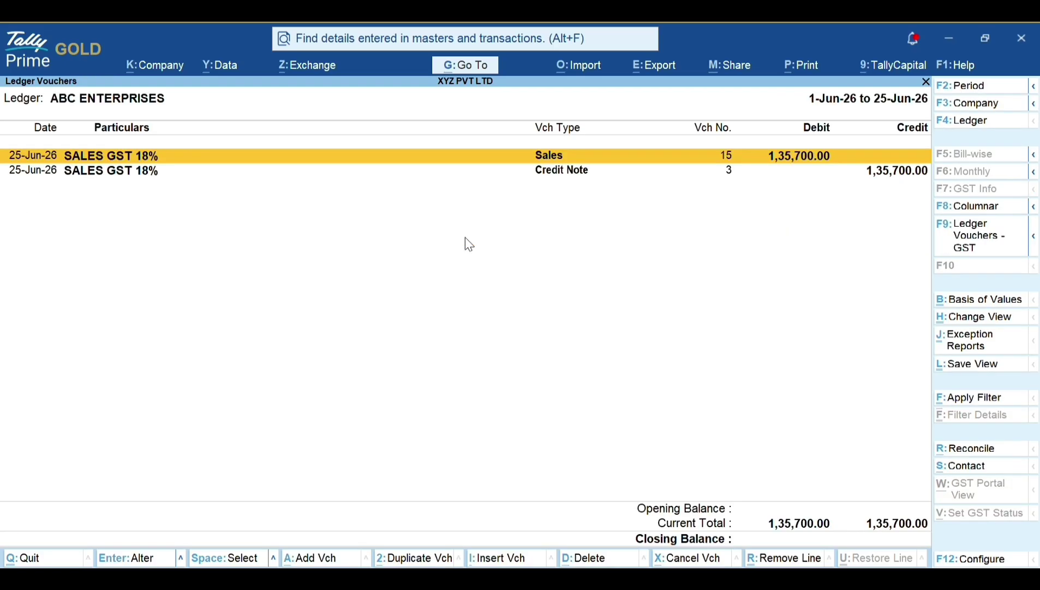
Step: Examine the ABC ENTERPRISES ledger account in an enlarged print preview, then close the preview and print settings
key(Down)
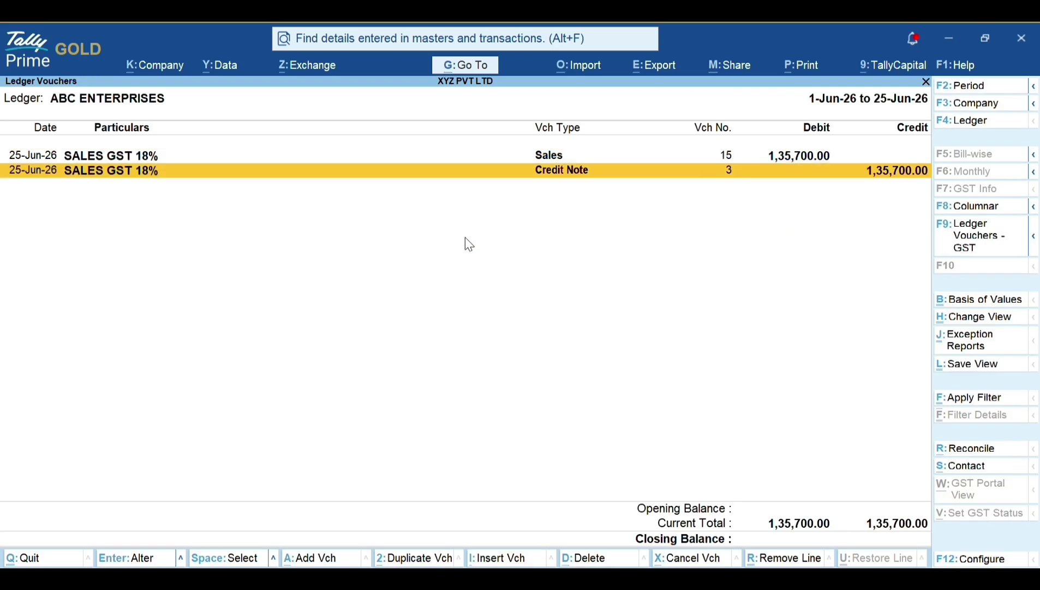
key(alt+p)
key(Return)
key(i)
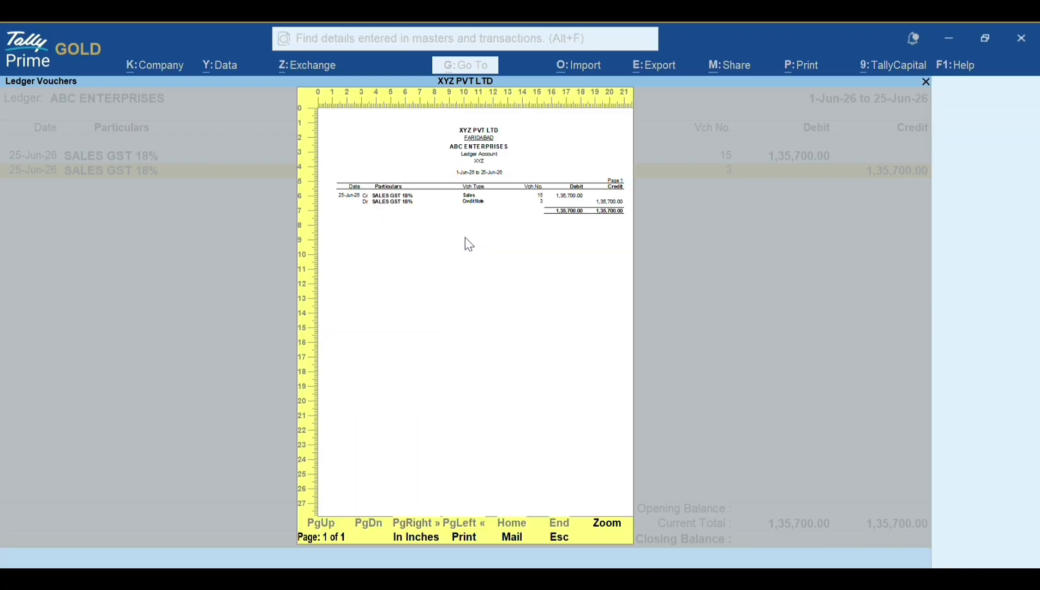
click(603, 525)
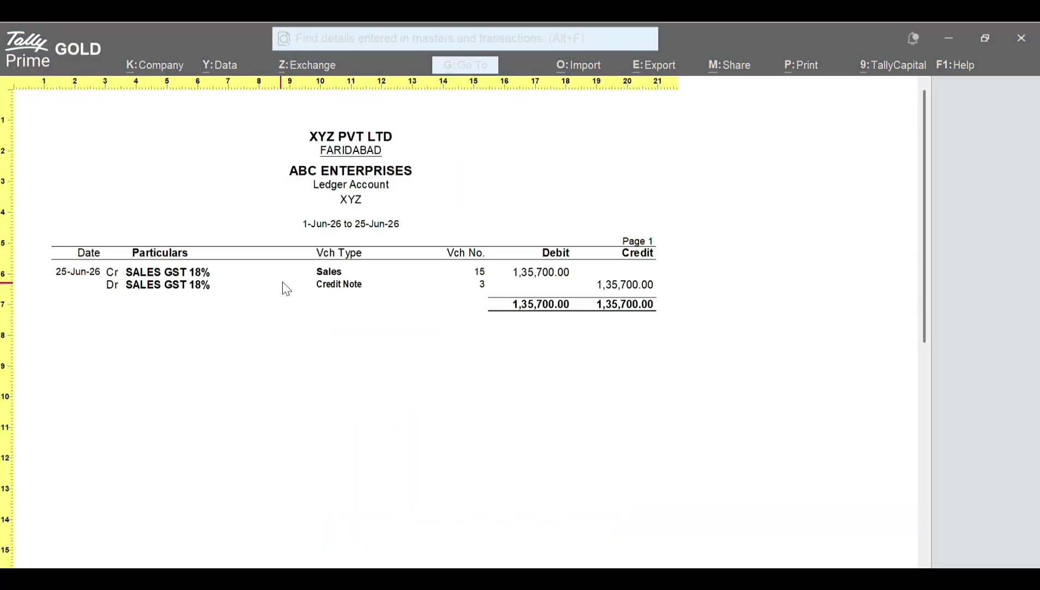
click(408, 314)
key(Escape)
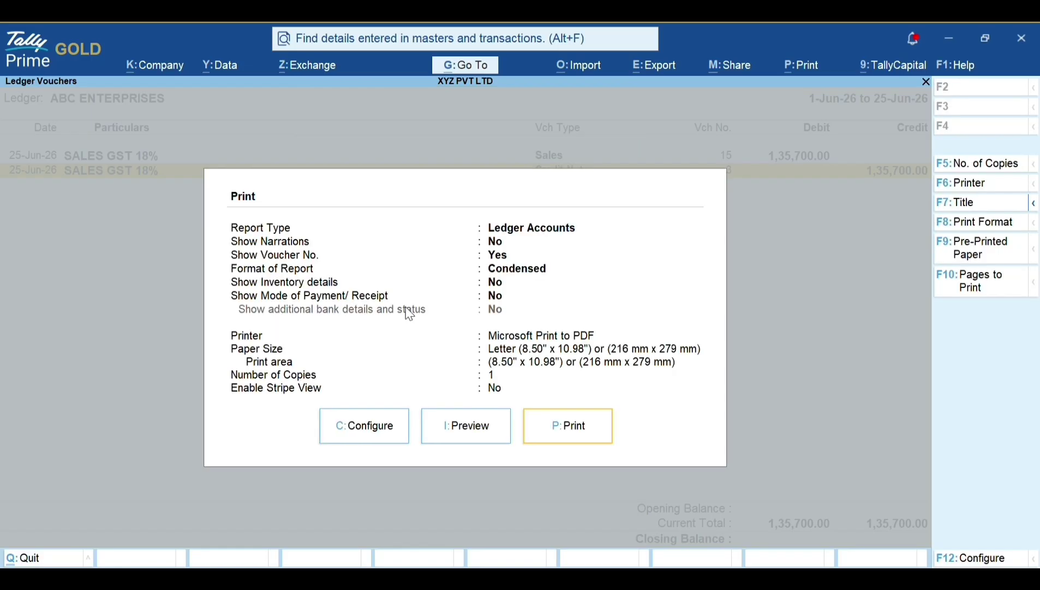
key(Escape)
Step: Open the 25-Jun-26 credit note for printing and set its print title to Credit Note
key(Return)
key(alt+p)
key(Return)
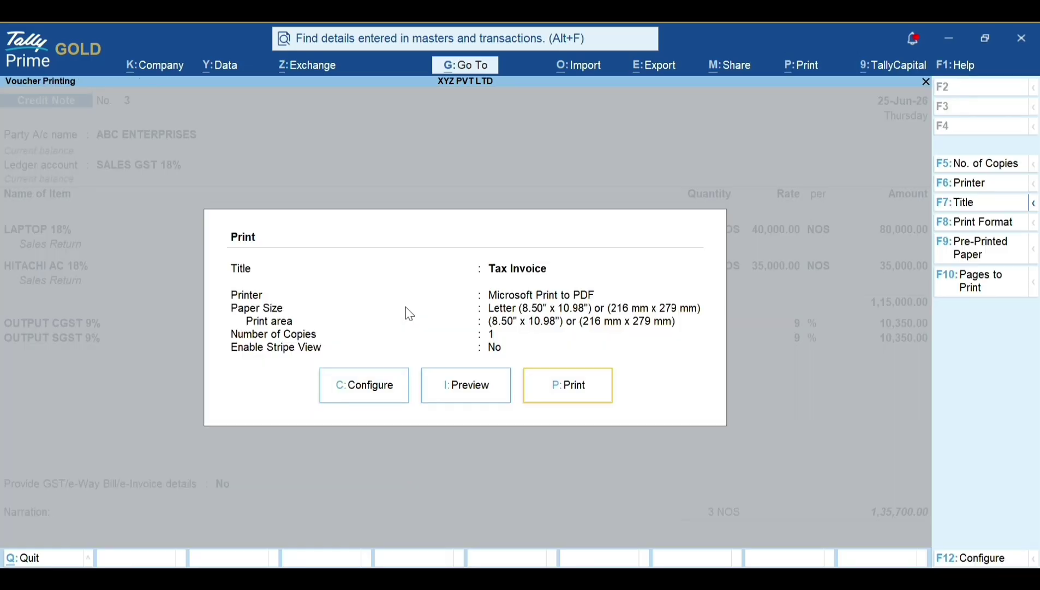
key(F7)
text(Credit Note)
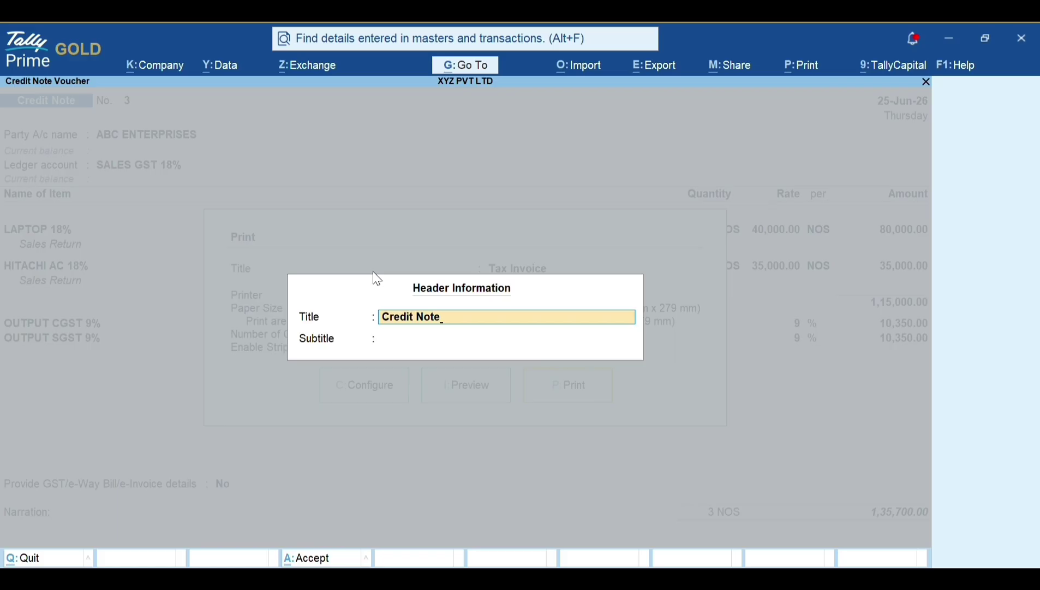
key(Return)
key(Return)
Step: Examine the credit note in an enlarged print preview, close it, and return to the Gateway of Tally
key(i)
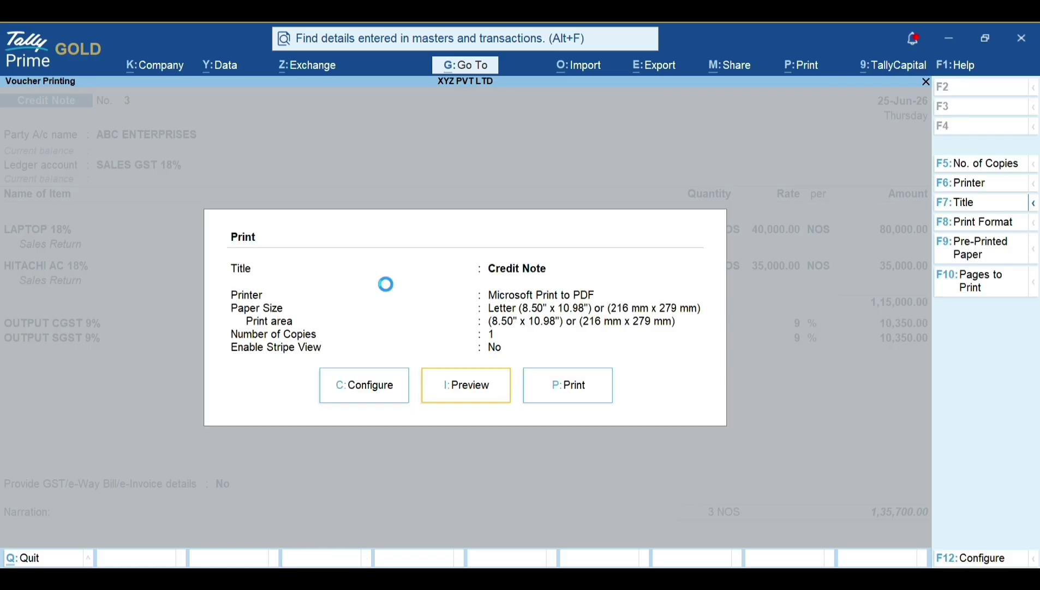
click(611, 524)
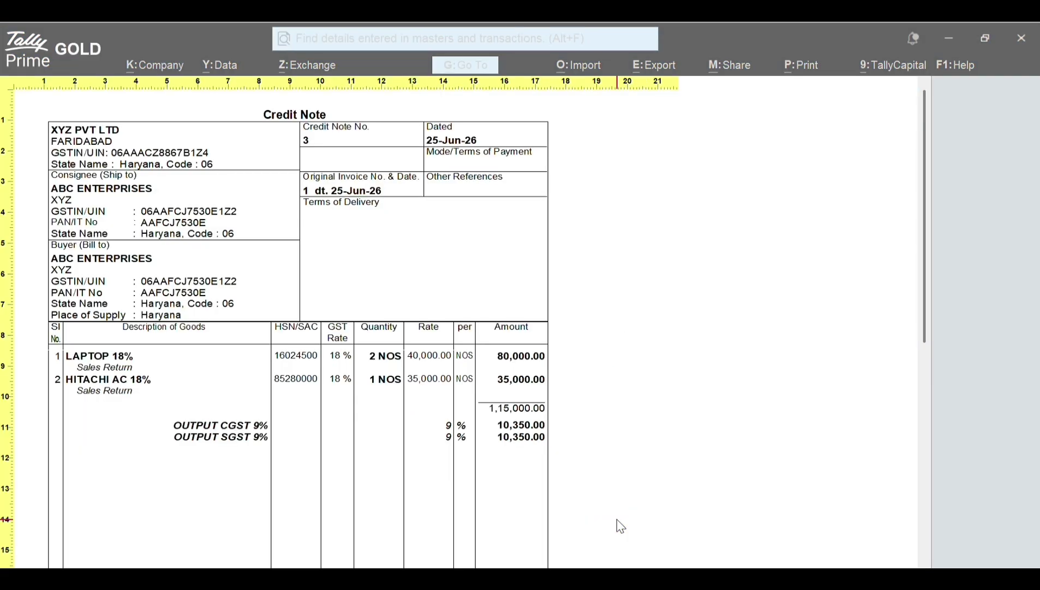
drag(928, 232, 925, 206)
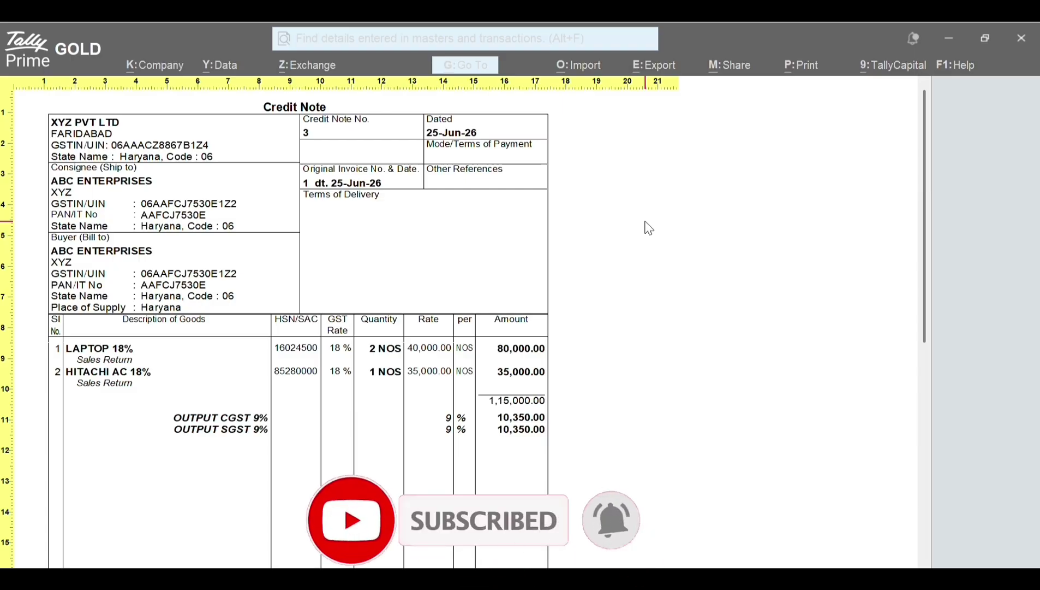
key(Escape)
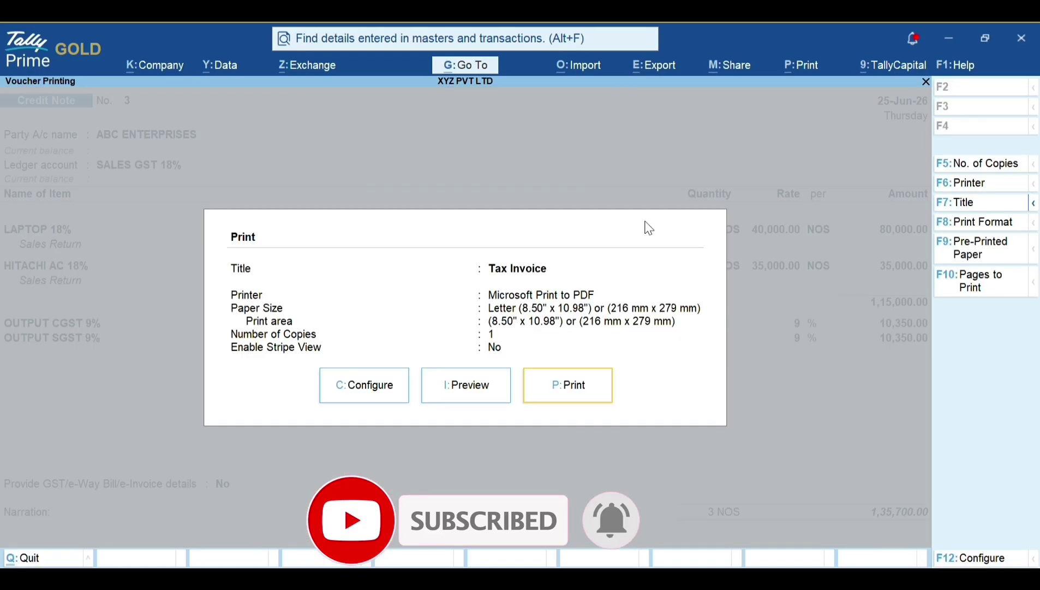
key(Escape)
key(Escape)
key(Escape)
key(Escape)
key(Escape)
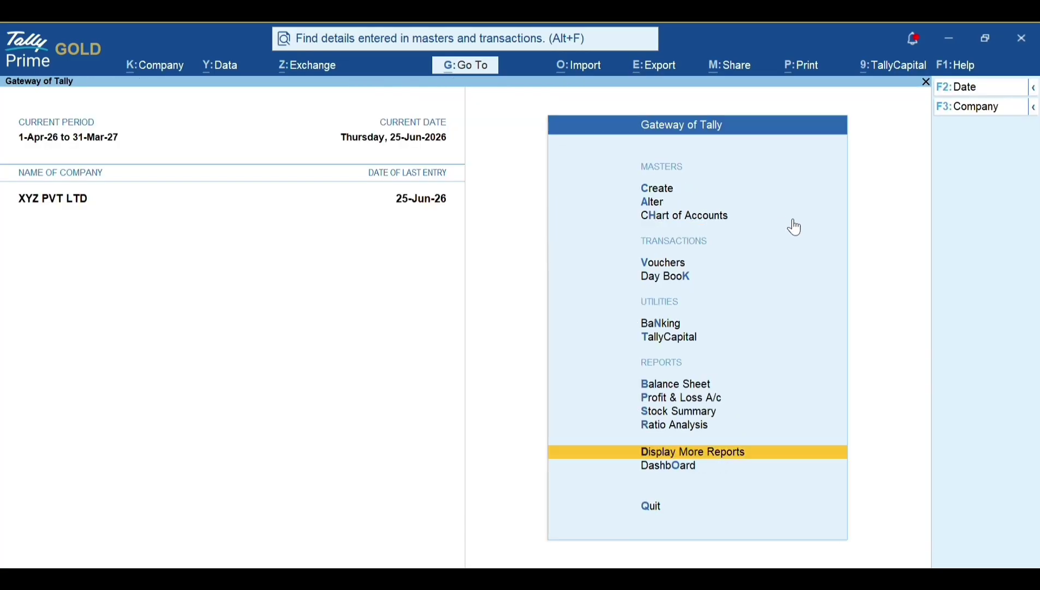